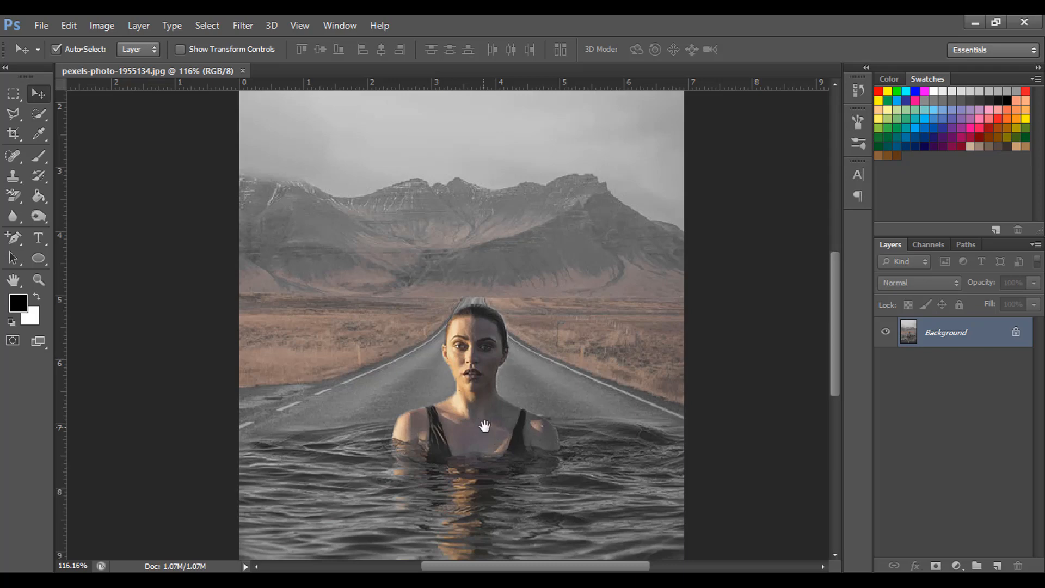
- Open the road image pexels-photo-1955134 from the Desktop as a new document
{"action": "mouse_move", "coordinate": [490, 401]}
{"action": "left_mouse_down"}
{"action": "mouse_move", "coordinate": [497, 422]}
{"action": "mouse_move", "coordinate": [485, 415]}
{"action": "left_mouse_up"}
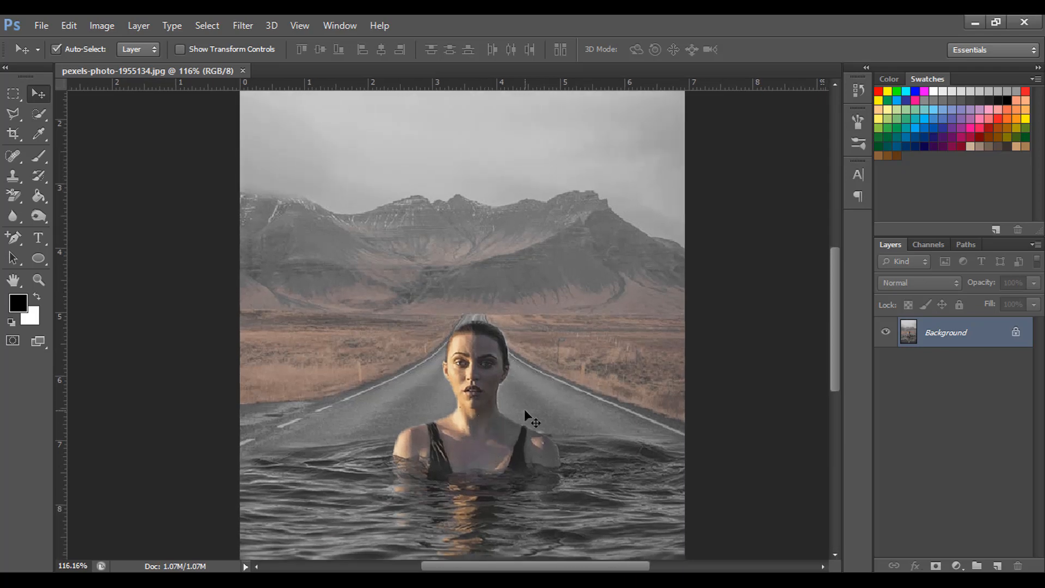
{"action": "left_click", "coordinate": [41, 25]}
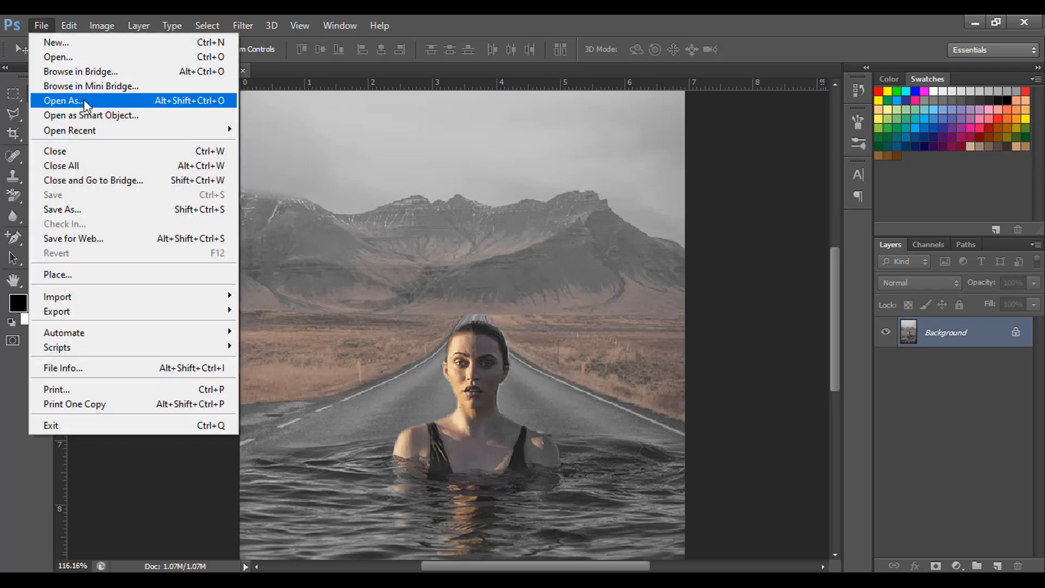
{"action": "left_click", "coordinate": [61, 60]}
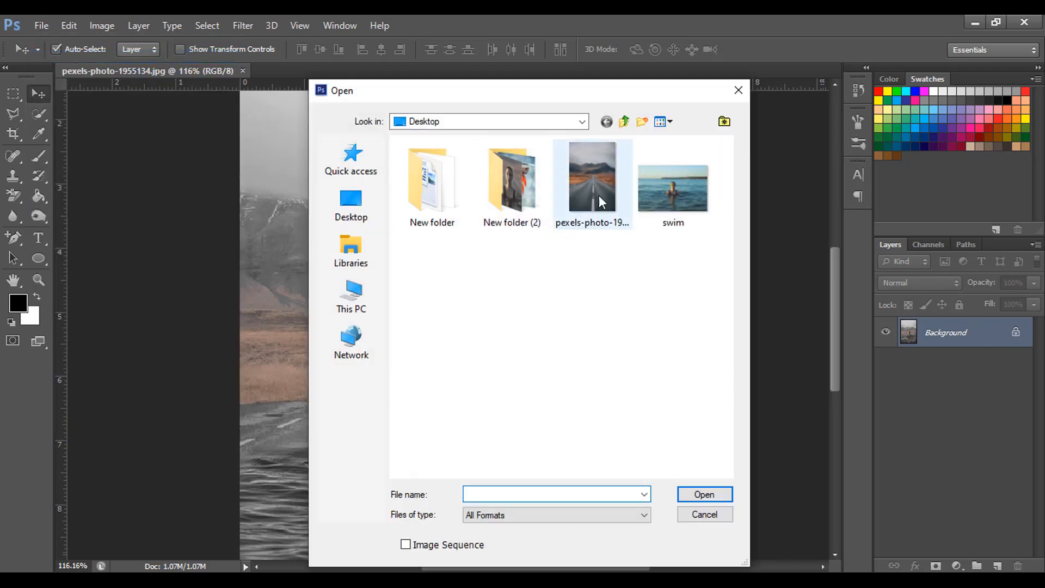
{"action": "left_click", "coordinate": [603, 174]}
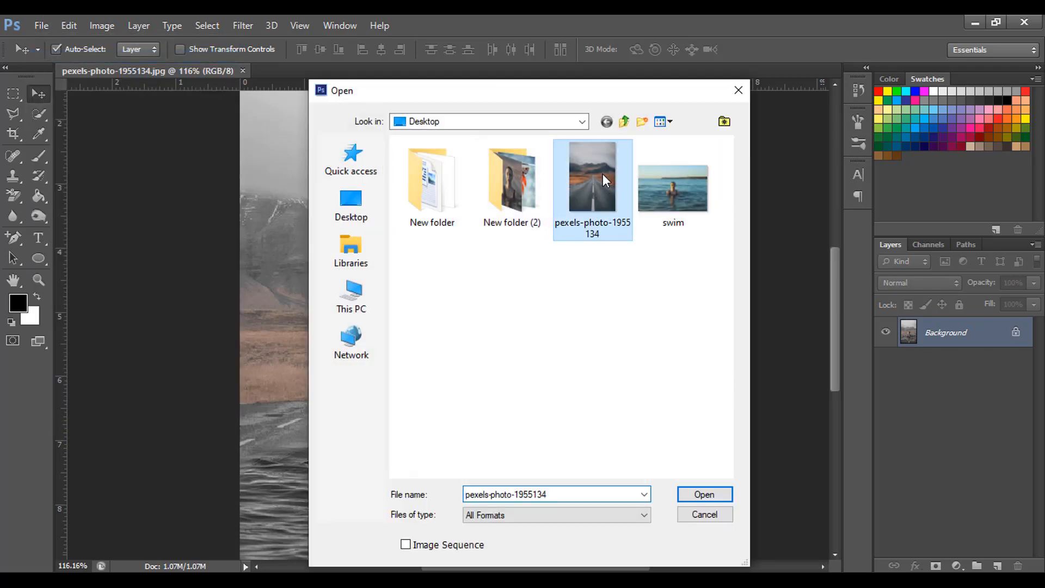
{"action": "left_click", "coordinate": [705, 496]}
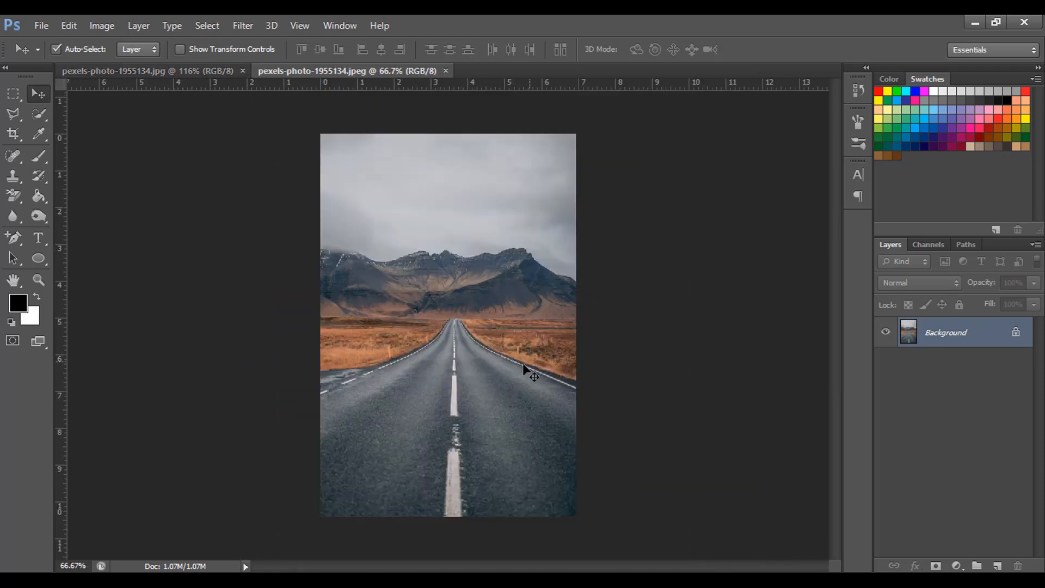
{"action": "scroll", "coordinate": [483, 384], "scroll_direction": "up", "scroll_amount": 3}
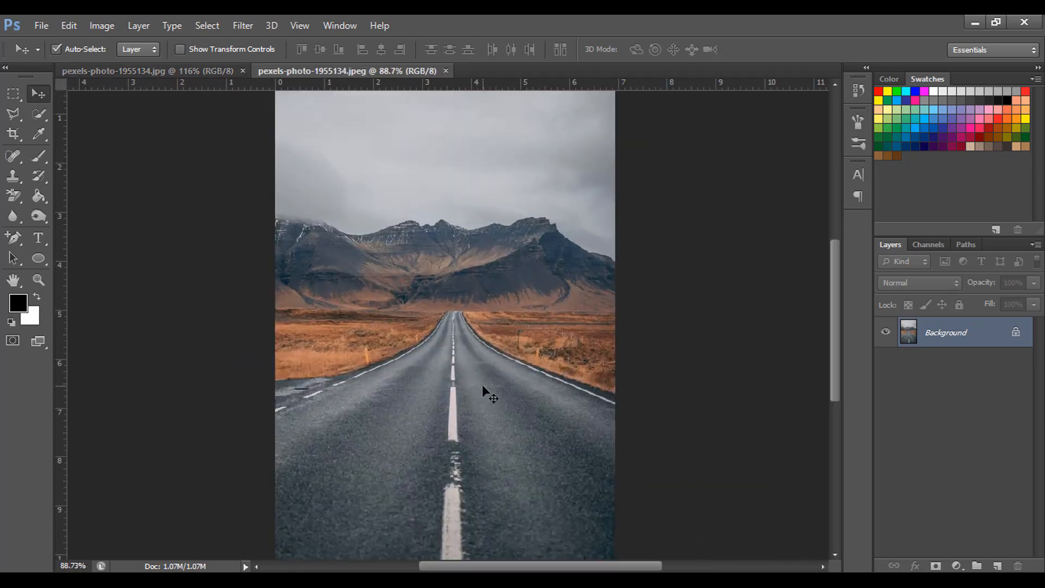
- Convert the locked Background of the road image into a regular layer named Layer 0
{"action": "left_click", "coordinate": [42, 25]}
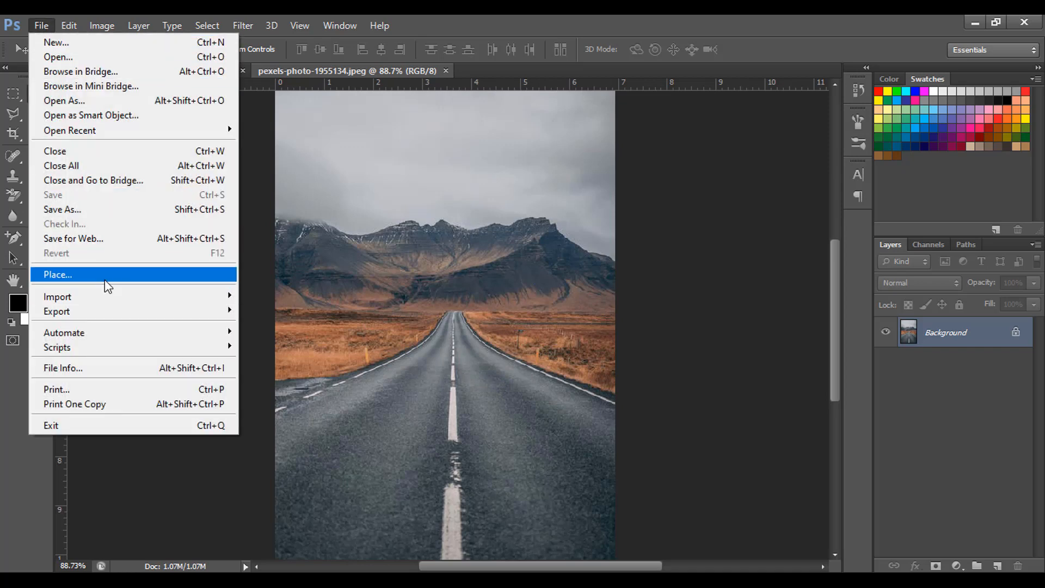
{"action": "left_click", "coordinate": [971, 379]}
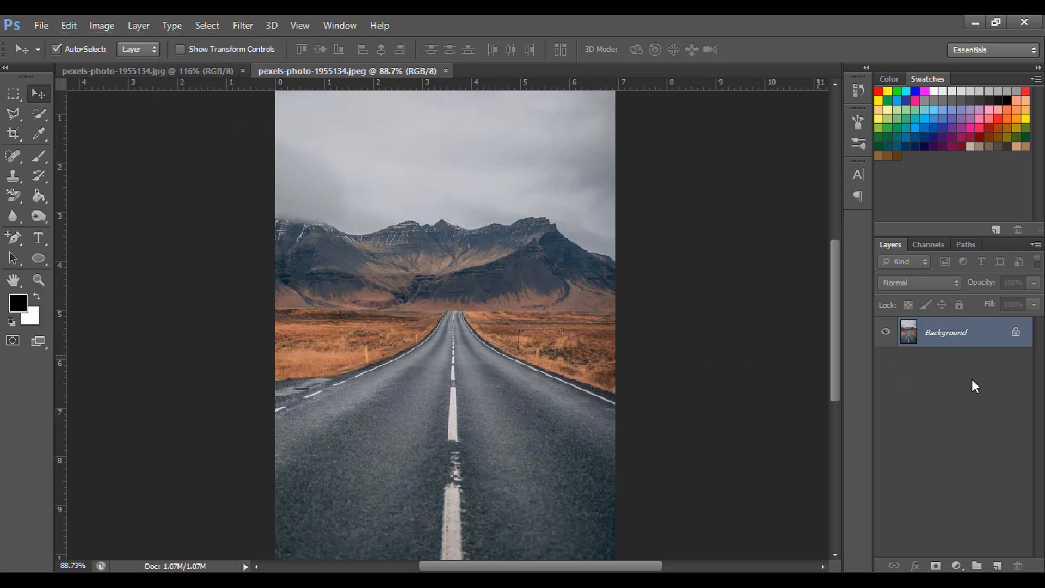
{"action": "double_click", "coordinate": [1008, 336]}
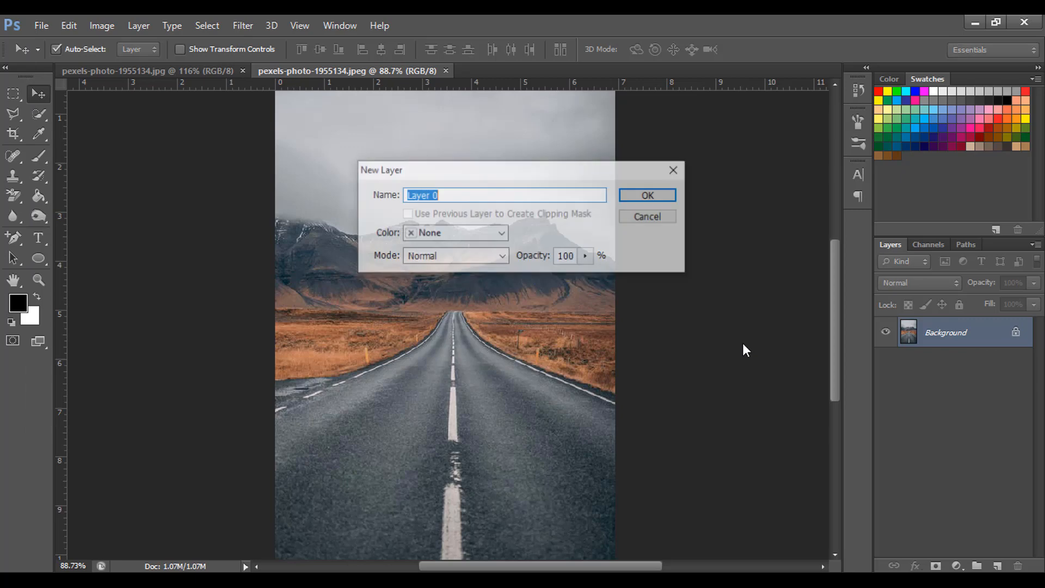
{"action": "left_click", "coordinate": [665, 197]}
- Place the swim image from the Desktop into the road document above Layer 0
{"action": "left_click", "coordinate": [37, 25]}
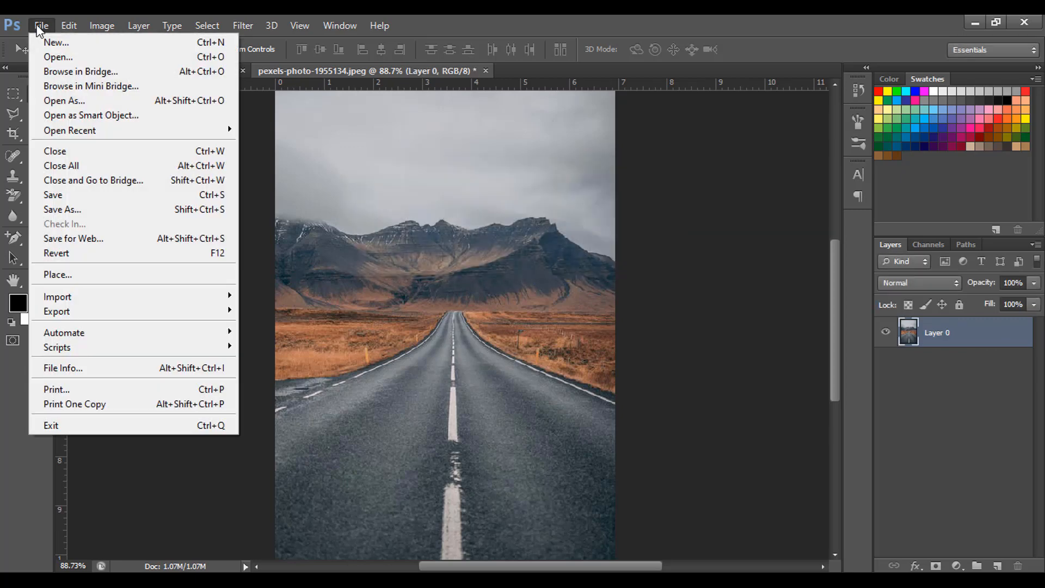
{"action": "left_click", "coordinate": [108, 275]}
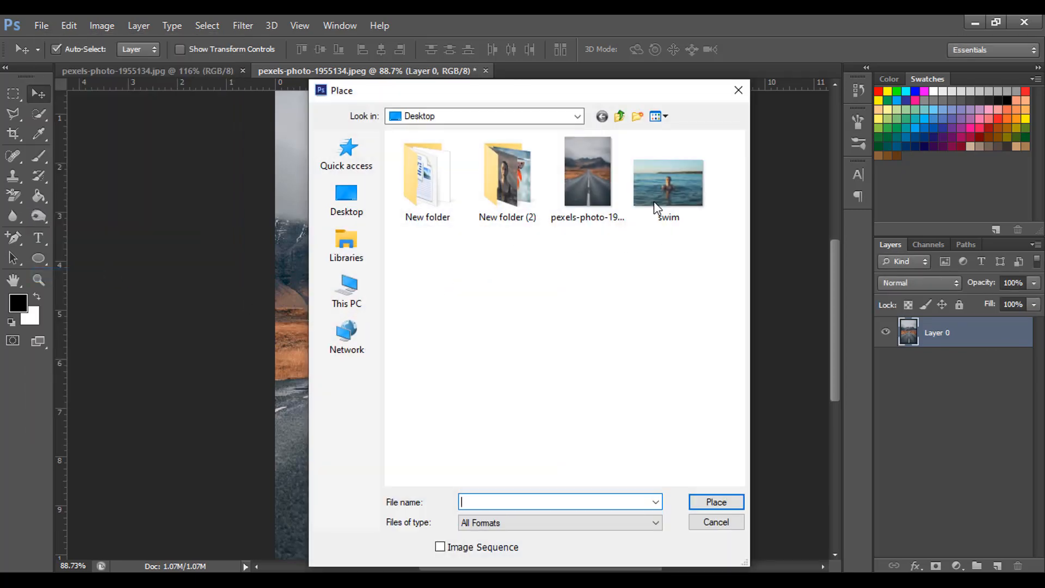
{"action": "left_click", "coordinate": [654, 197]}
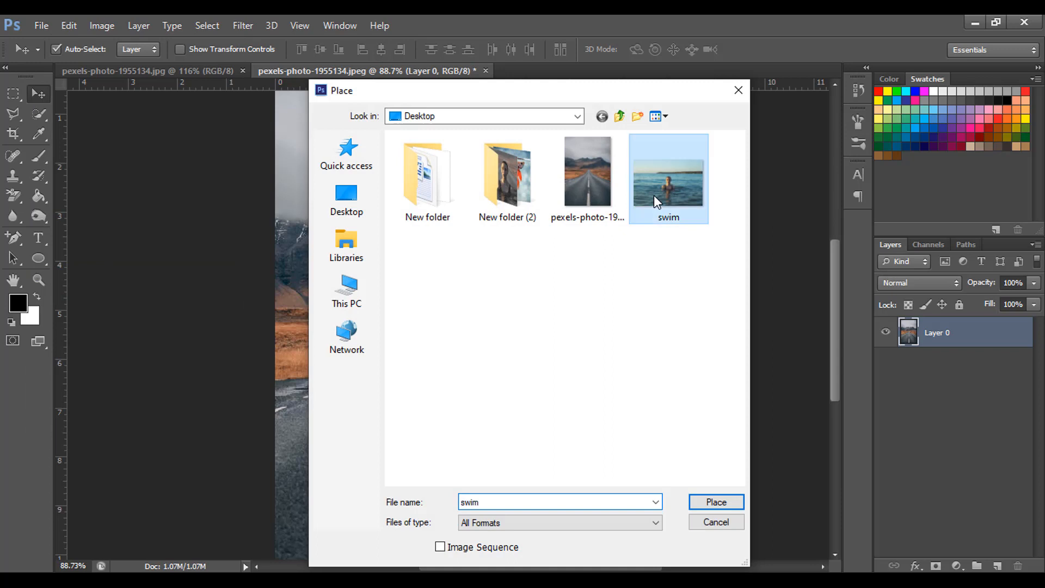
{"action": "left_click", "coordinate": [718, 501]}
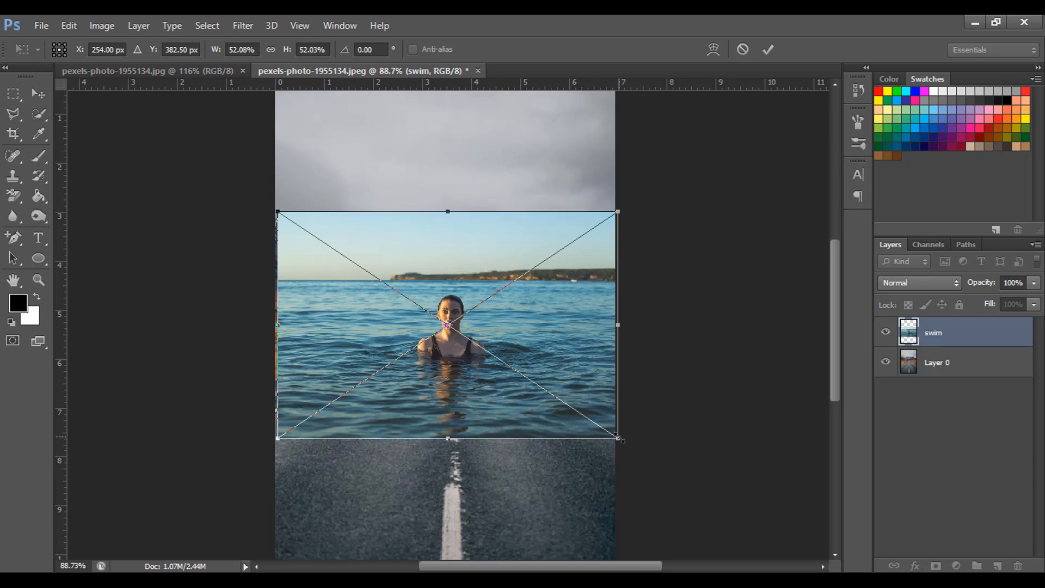
- Enlarge the placed swim image to about 74%, centre the woman on the road using 52% opacity, then commit it at 100% opacity
{"action": "left_click_drag", "start_coordinate": [621, 439], "coordinate": [763, 536]}
{"action": "left_click_drag", "start_coordinate": [508, 461], "coordinate": [486, 474]}
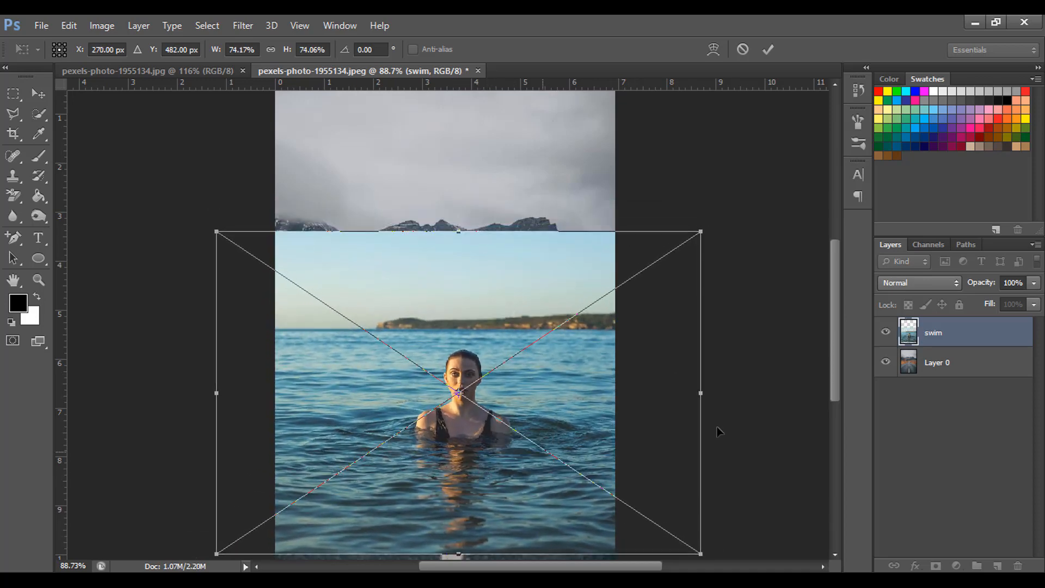
{"action": "left_click", "coordinate": [1034, 283]}
{"action": "left_click_drag", "start_coordinate": [995, 297], "coordinate": [996, 297]}
{"action": "mouse_move", "coordinate": [557, 395]}
{"action": "left_mouse_down"}
{"action": "mouse_move", "coordinate": [538, 389]}
{"action": "mouse_move", "coordinate": [548, 400]}
{"action": "left_mouse_up"}
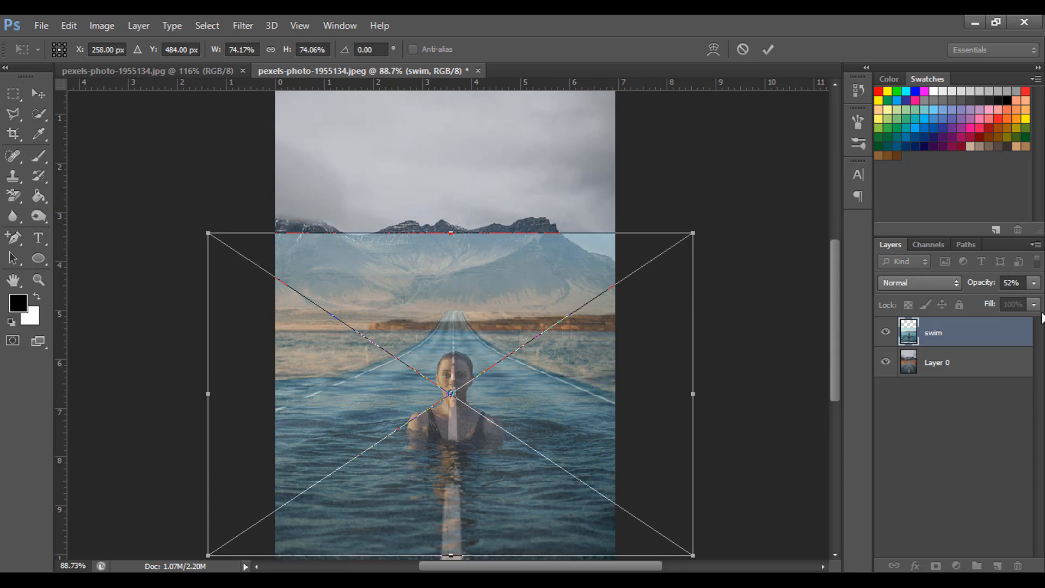
{"action": "left_click", "coordinate": [1034, 282]}
{"action": "left_click_drag", "start_coordinate": [1014, 303], "coordinate": [1038, 303]}
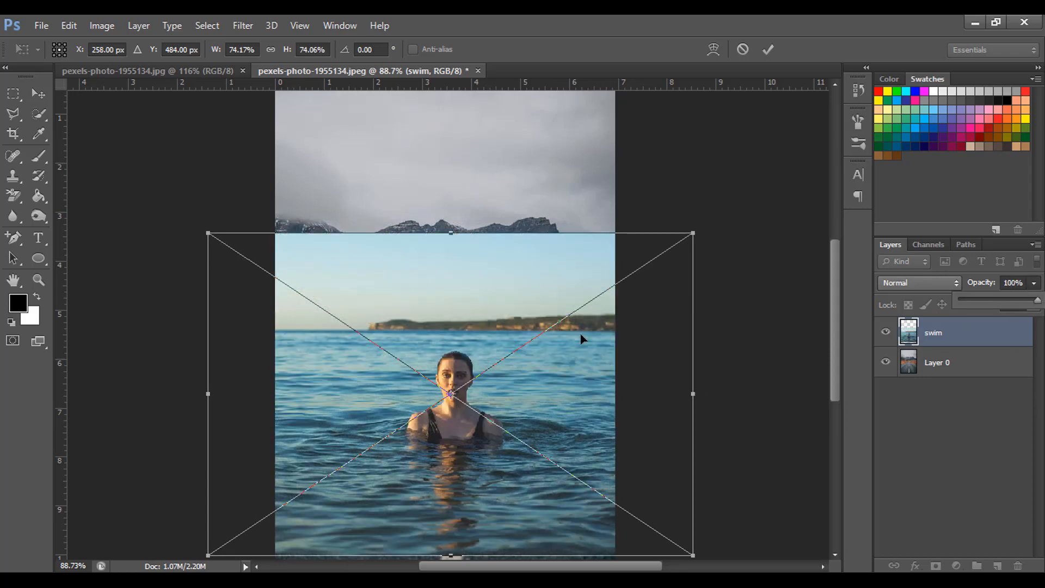
{"action": "left_click", "coordinate": [768, 50]}
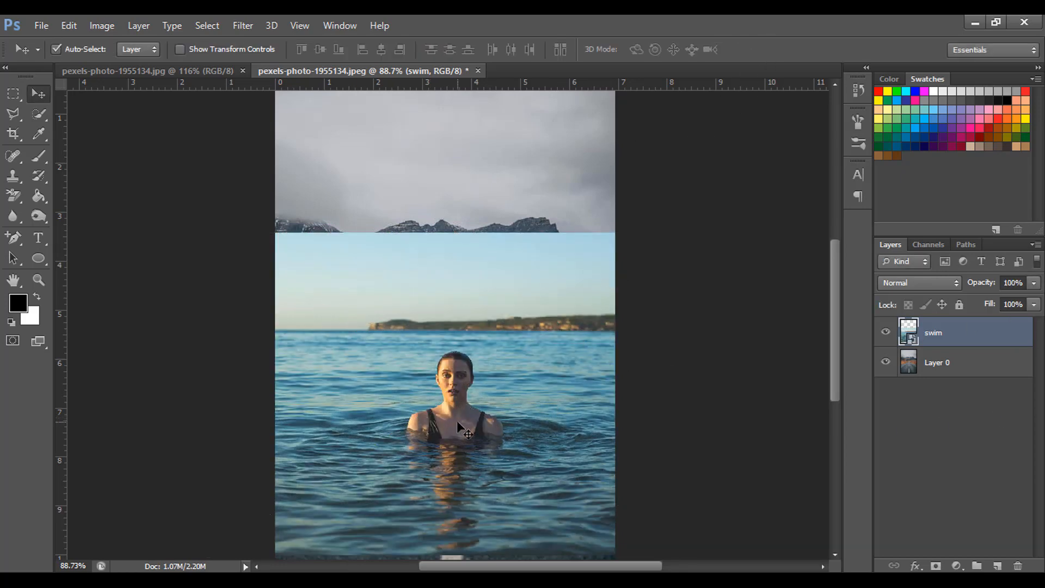
- Select the woman with the Quick Selection tool and add a layer mask to the swim layer from that selection
{"action": "scroll", "coordinate": [456, 420], "scroll_direction": "up", "scroll_amount": 3}
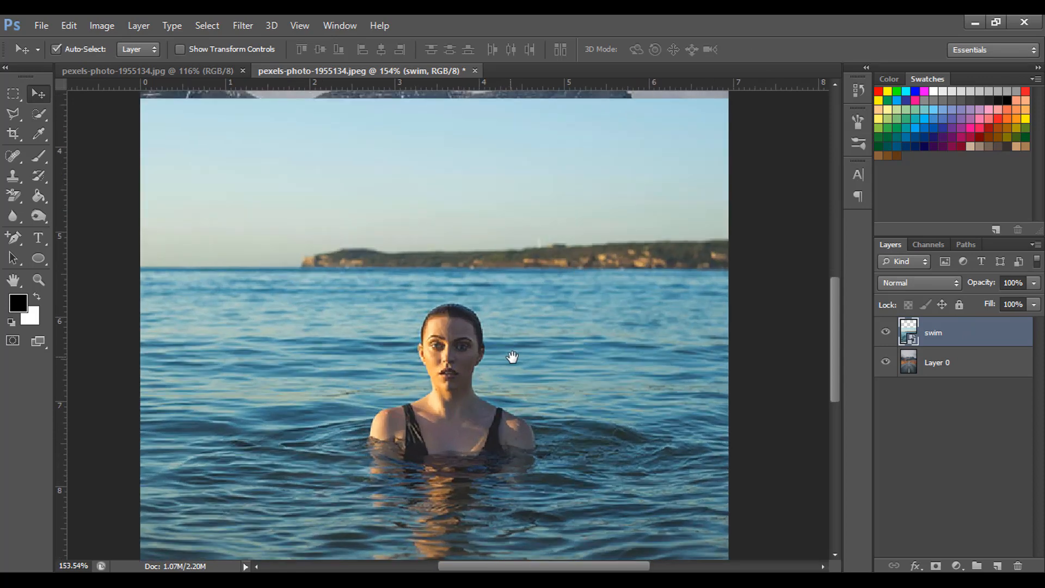
{"action": "scroll", "coordinate": [533, 348], "scroll_direction": "down", "scroll_amount": 2}
{"action": "scroll", "coordinate": [539, 342], "scroll_direction": "down", "scroll_amount": 2}
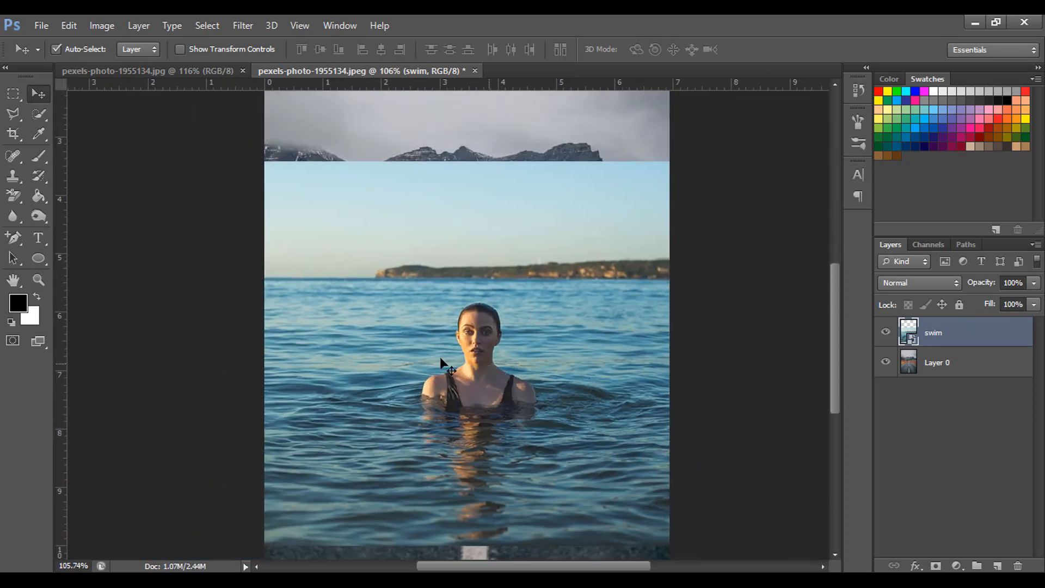
{"action": "left_click", "coordinate": [41, 115]}
{"action": "left_click", "coordinate": [103, 111]}
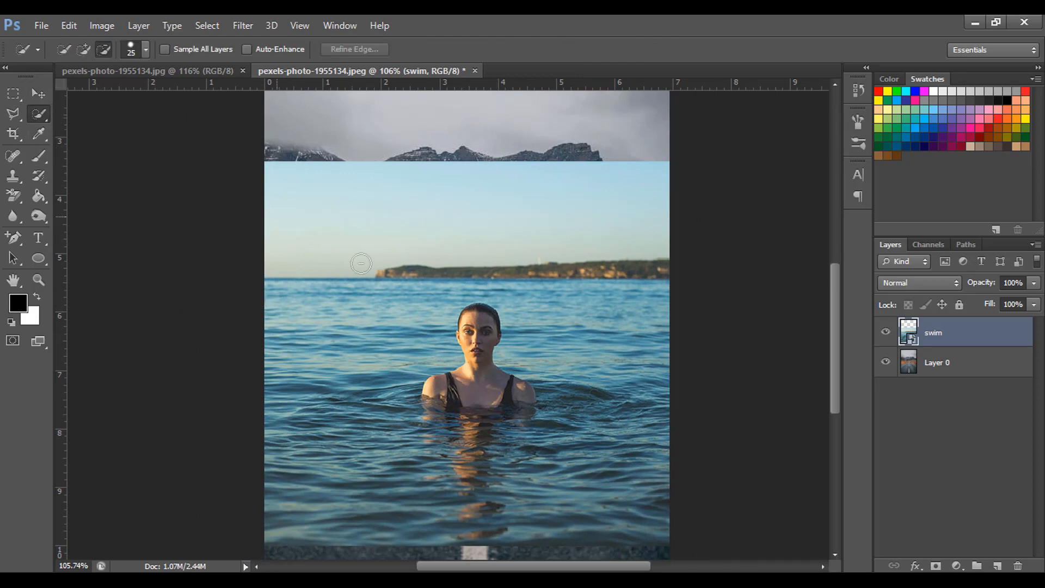
{"action": "mouse_move", "coordinate": [479, 324]}
{"action": "left_mouse_down"}
{"action": "mouse_move", "coordinate": [481, 373]}
{"action": "mouse_move", "coordinate": [451, 384]}
{"action": "mouse_move", "coordinate": [518, 387]}
{"action": "left_mouse_up"}
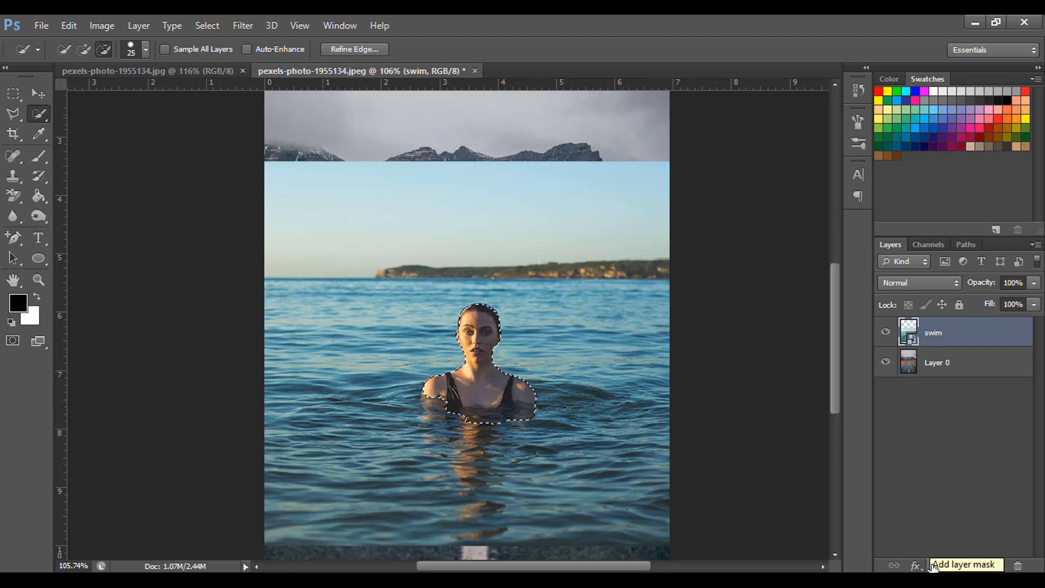
{"action": "left_click", "coordinate": [935, 567]}
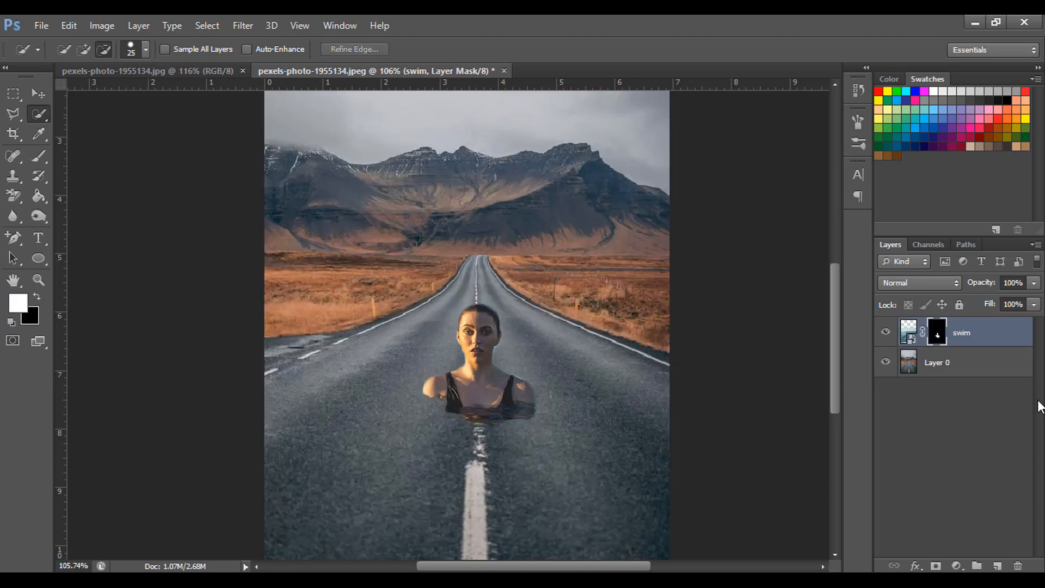
- Duplicate the masked swim layer and set the original swim layer's blend mode to Hard Light
{"action": "left_click", "coordinate": [983, 331]}
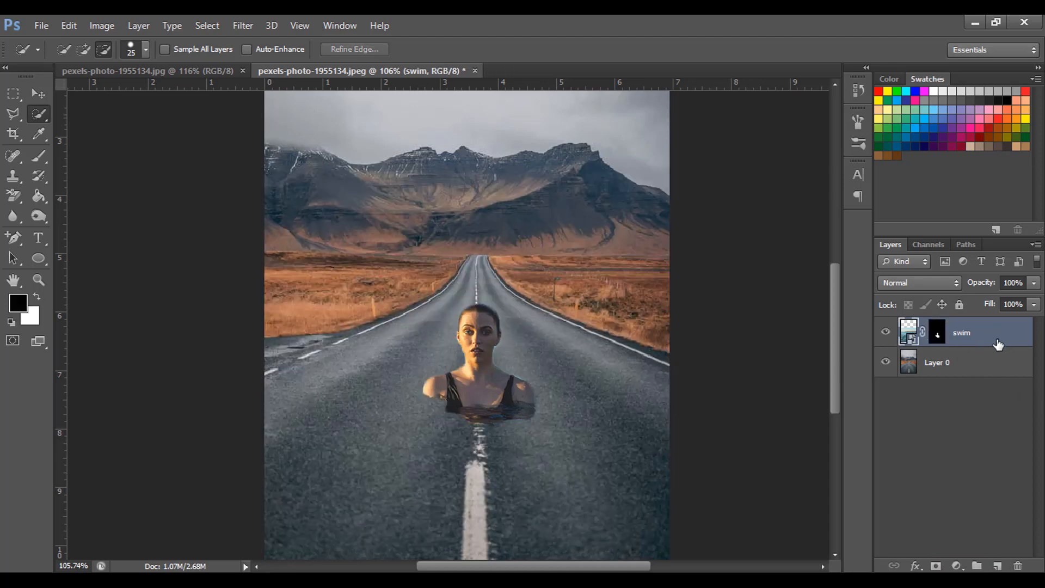
{"action": "key", "text": "ctrl+j"}
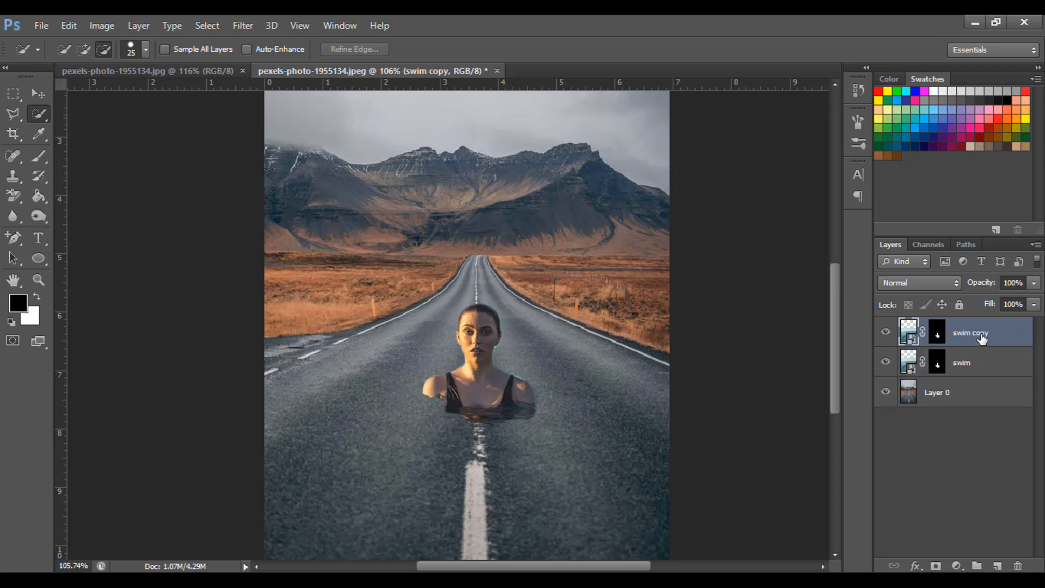
{"action": "left_click", "coordinate": [973, 366]}
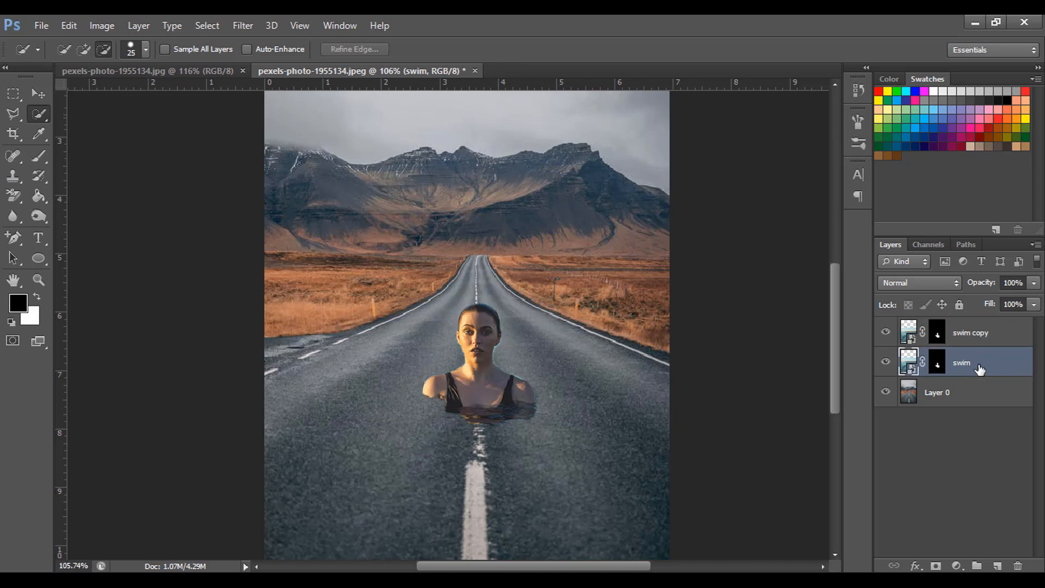
{"action": "left_click", "coordinate": [916, 283]}
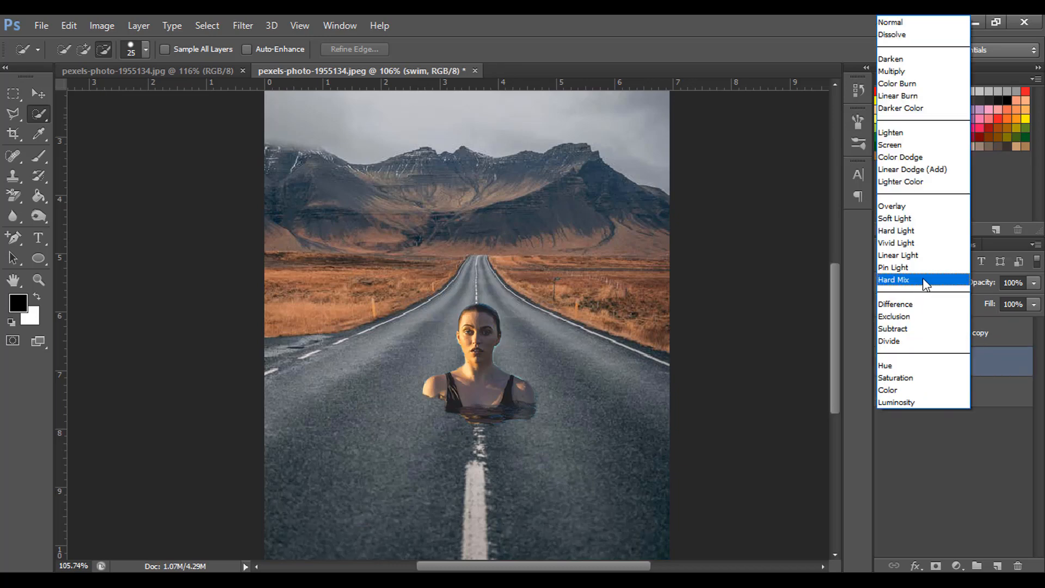
{"action": "left_click", "coordinate": [922, 231]}
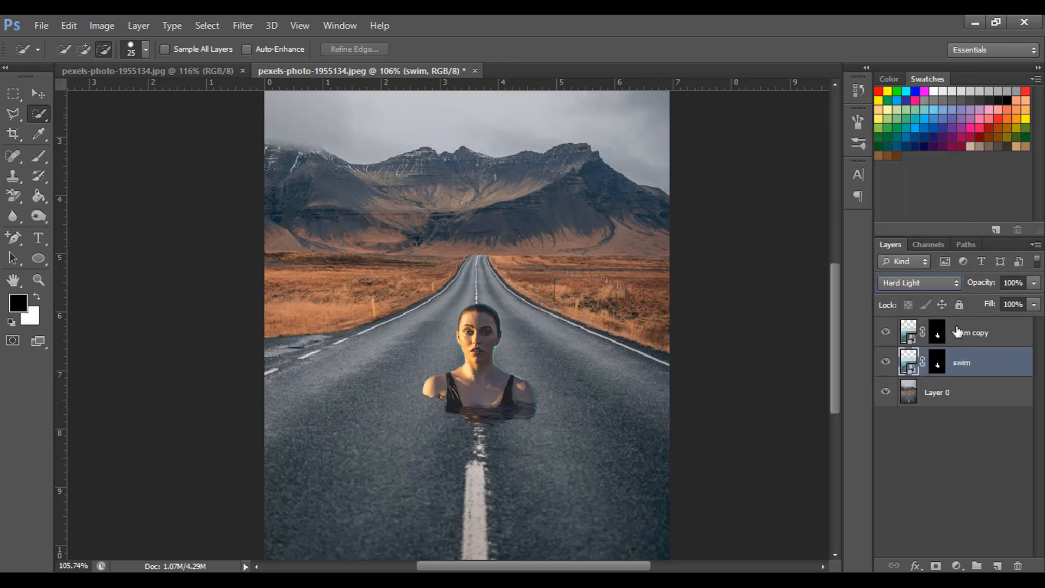
{"action": "left_click", "coordinate": [908, 284]}
{"action": "left_click", "coordinate": [899, 231]}
- Paint white on the lower swim layer's mask with a 53 px brush at 0% hardness to reveal water around the woman
{"action": "left_click", "coordinate": [44, 163]}
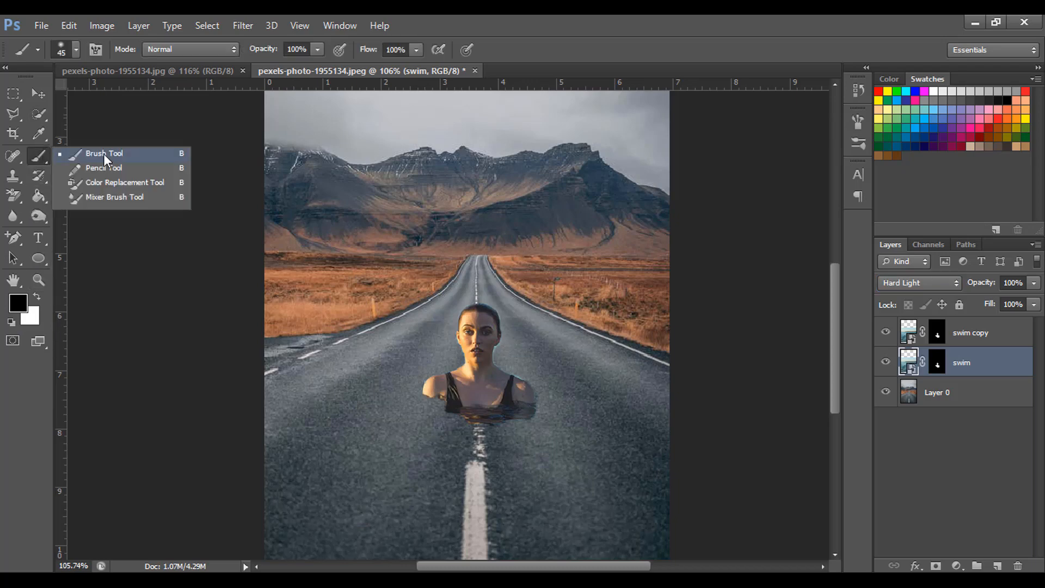
{"action": "left_click", "coordinate": [106, 154]}
{"action": "left_click", "coordinate": [76, 49]}
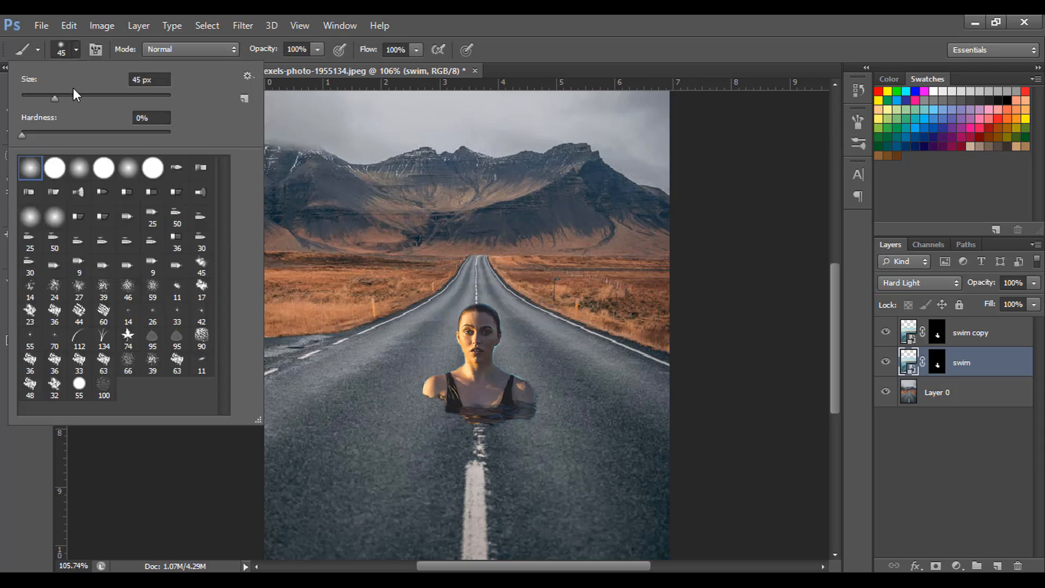
{"action": "left_click", "coordinate": [19, 135]}
{"action": "left_click", "coordinate": [76, 49]}
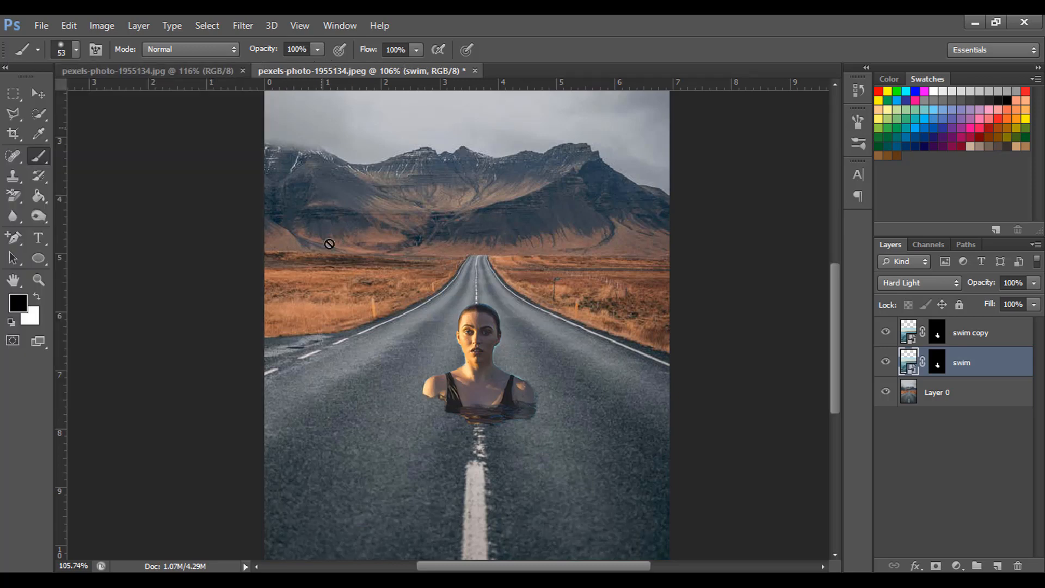
{"action": "left_click", "coordinate": [36, 297]}
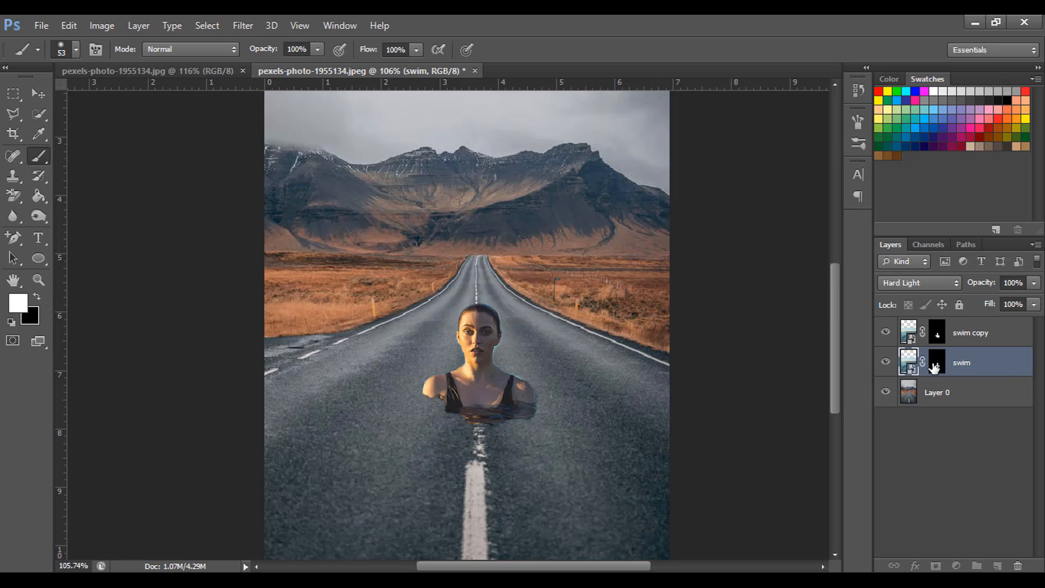
{"action": "left_click", "coordinate": [942, 367]}
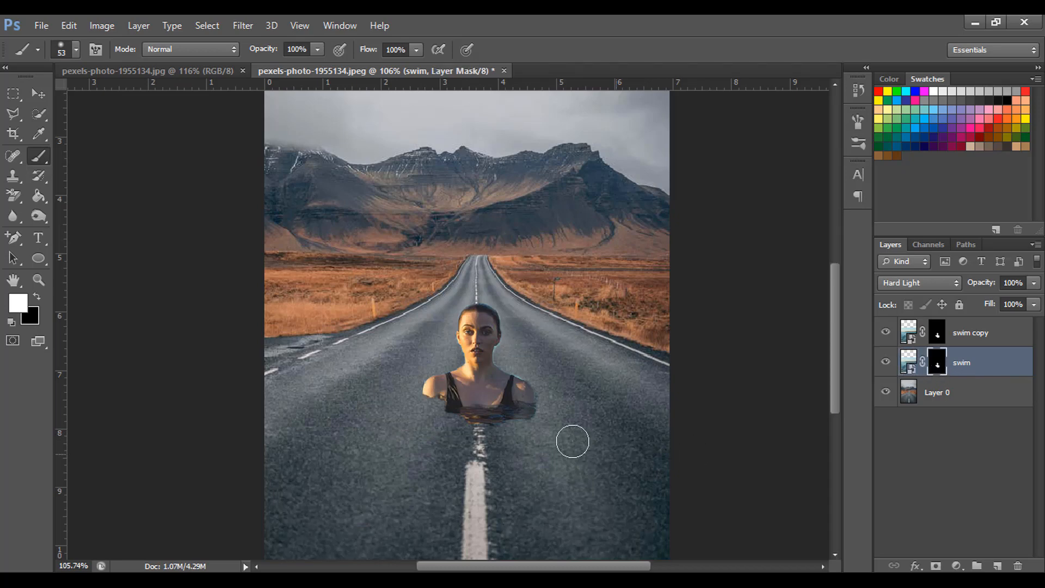
{"action": "mouse_move", "coordinate": [530, 427]}
{"action": "left_mouse_down"}
{"action": "mouse_move", "coordinate": [492, 433]}
{"action": "mouse_move", "coordinate": [435, 403]}
{"action": "mouse_move", "coordinate": [425, 415]}
{"action": "mouse_move", "coordinate": [422, 395]}
{"action": "mouse_move", "coordinate": [391, 412]}
{"action": "mouse_move", "coordinate": [492, 431]}
{"action": "mouse_move", "coordinate": [549, 406]}
{"action": "mouse_move", "coordinate": [569, 414]}
{"action": "mouse_move", "coordinate": [566, 434]}
{"action": "mouse_move", "coordinate": [514, 454]}
{"action": "mouse_move", "coordinate": [436, 454]}
{"action": "mouse_move", "coordinate": [381, 435]}
{"action": "mouse_move", "coordinate": [374, 402]}
{"action": "mouse_move", "coordinate": [346, 412]}
{"action": "mouse_move", "coordinate": [358, 429]}
{"action": "mouse_move", "coordinate": [552, 409]}
{"action": "mouse_move", "coordinate": [561, 450]}
{"action": "mouse_move", "coordinate": [580, 452]}
{"action": "mouse_move", "coordinate": [340, 458]}
{"action": "mouse_move", "coordinate": [615, 431]}
{"action": "mouse_move", "coordinate": [463, 474]}
{"action": "mouse_move", "coordinate": [499, 474]}
{"action": "mouse_move", "coordinate": [648, 441]}
{"action": "left_mouse_up"}
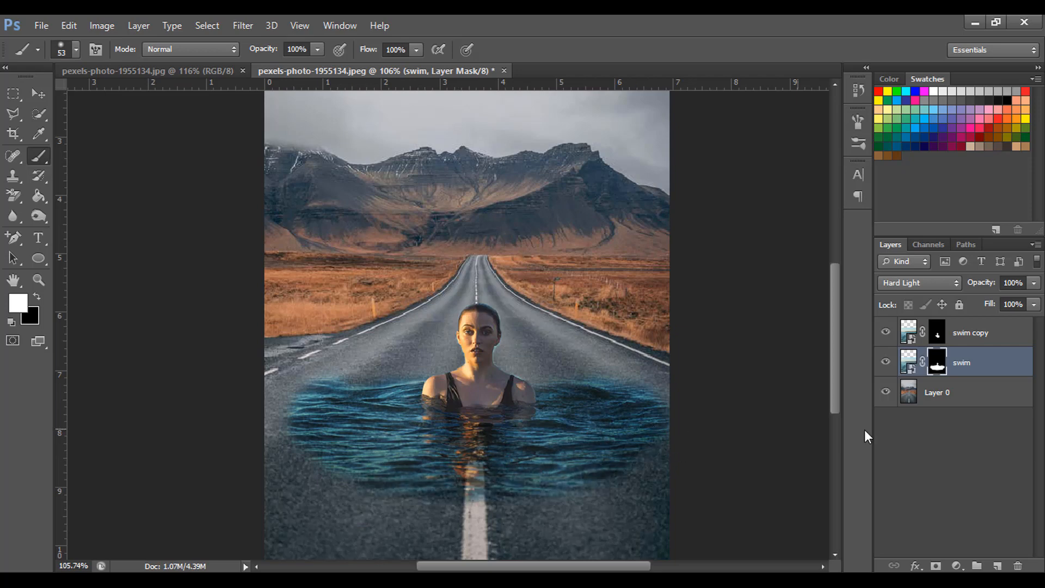
- Group the swim copy and swim layers together
{"action": "left_click", "coordinate": [975, 335]}
{"action": "left_click", "coordinate": [984, 361], "text": "shift"}
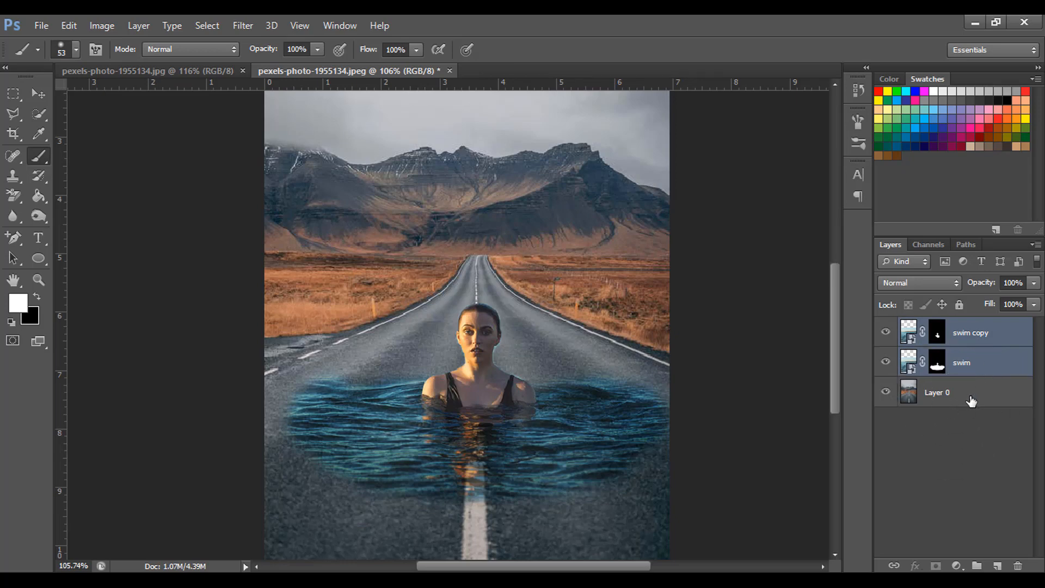
{"action": "key", "text": "ctrl+g"}
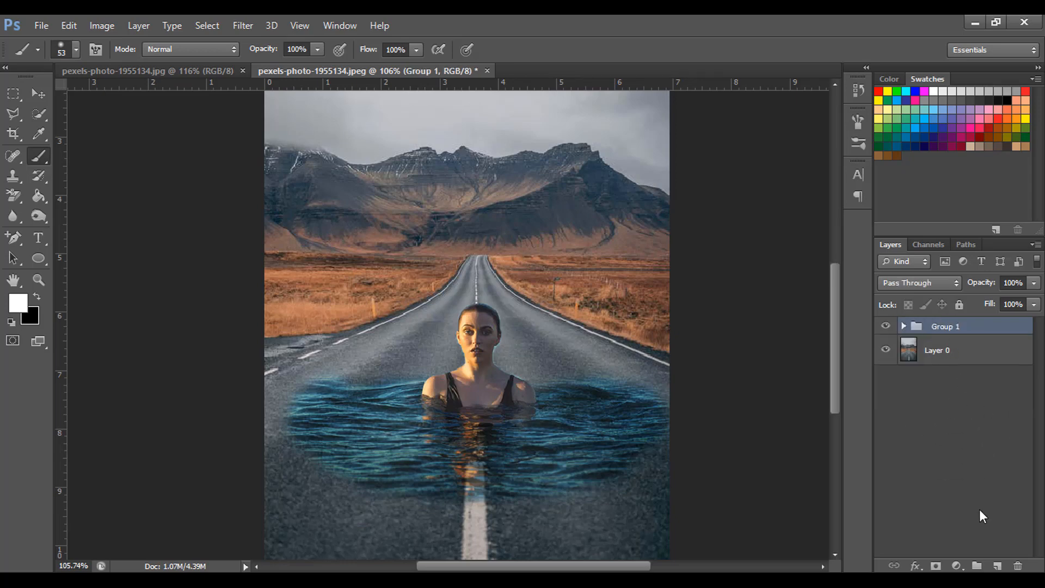
- Add a Hue/Saturation adjustment layer above the group and lower the Cyans saturation to its minimum
{"action": "left_click", "coordinate": [957, 566]}
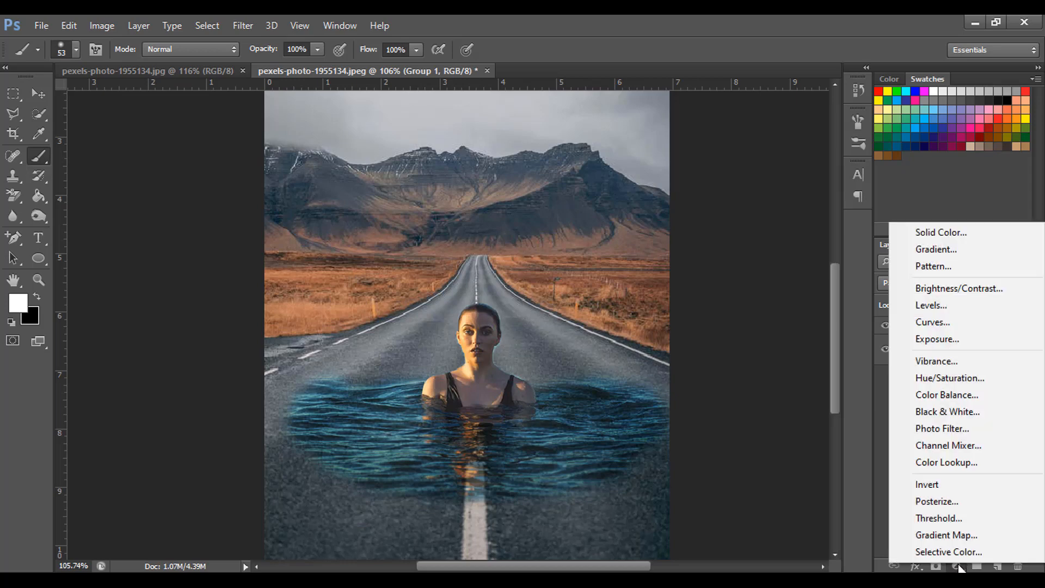
{"action": "left_click", "coordinate": [954, 378]}
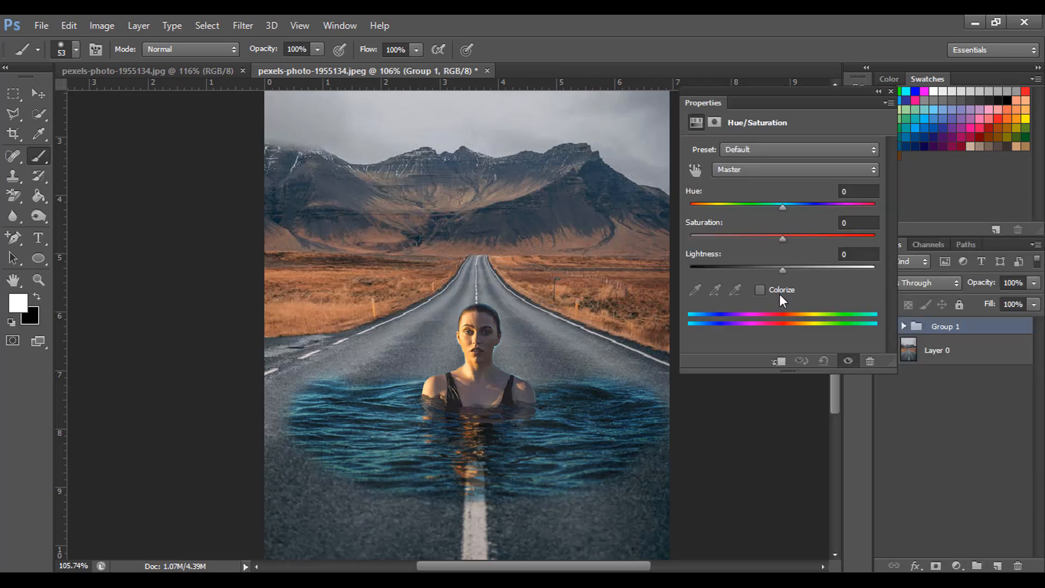
{"action": "left_click", "coordinate": [739, 170]}
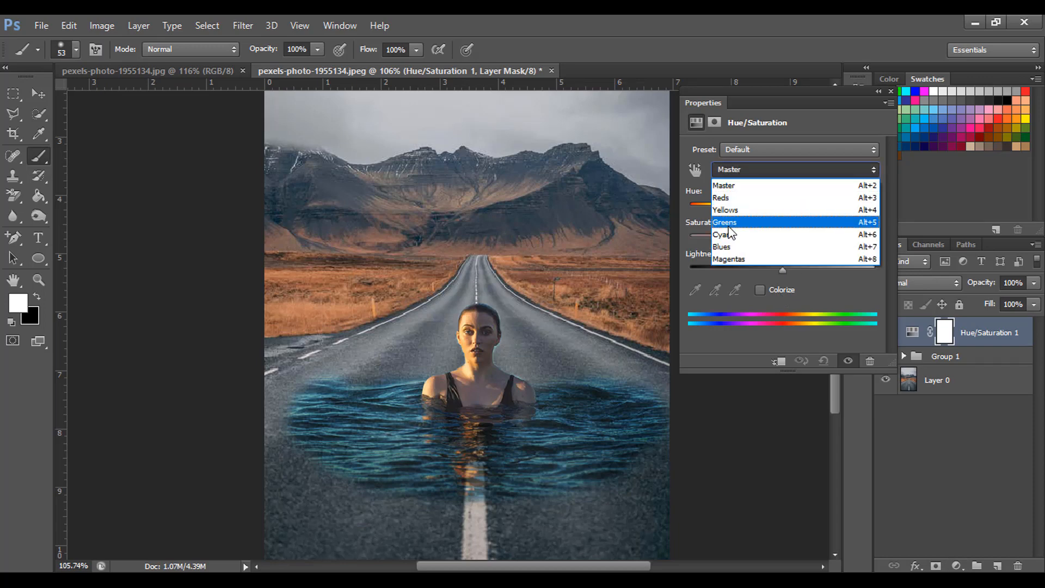
{"action": "left_click", "coordinate": [750, 238]}
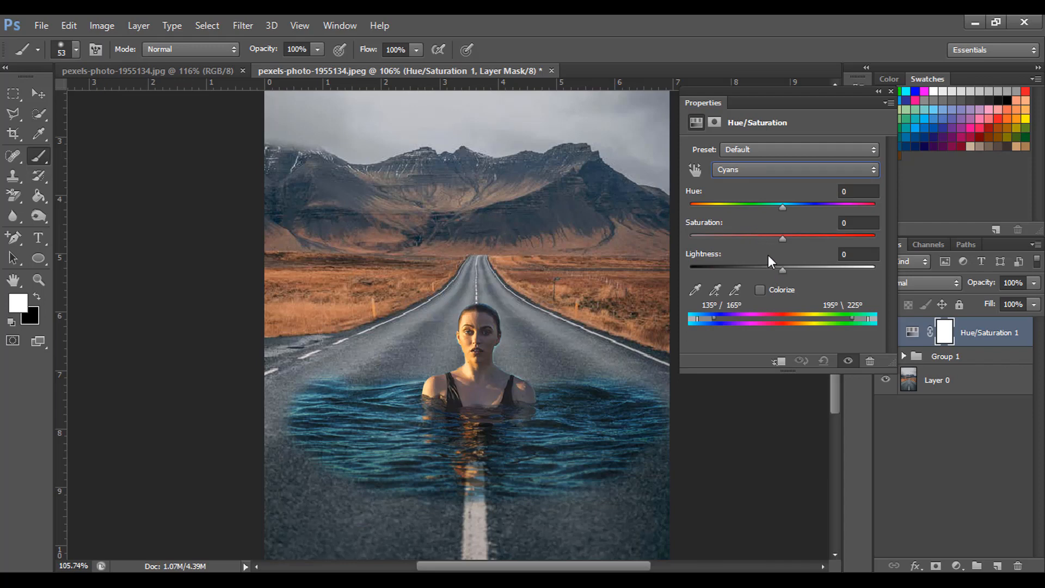
{"action": "left_click_drag", "start_coordinate": [782, 240], "coordinate": [666, 232]}
- Lower the Blues saturation to its minimum in the Hue/Saturation adjustment and close its properties
{"action": "left_click", "coordinate": [750, 171]}
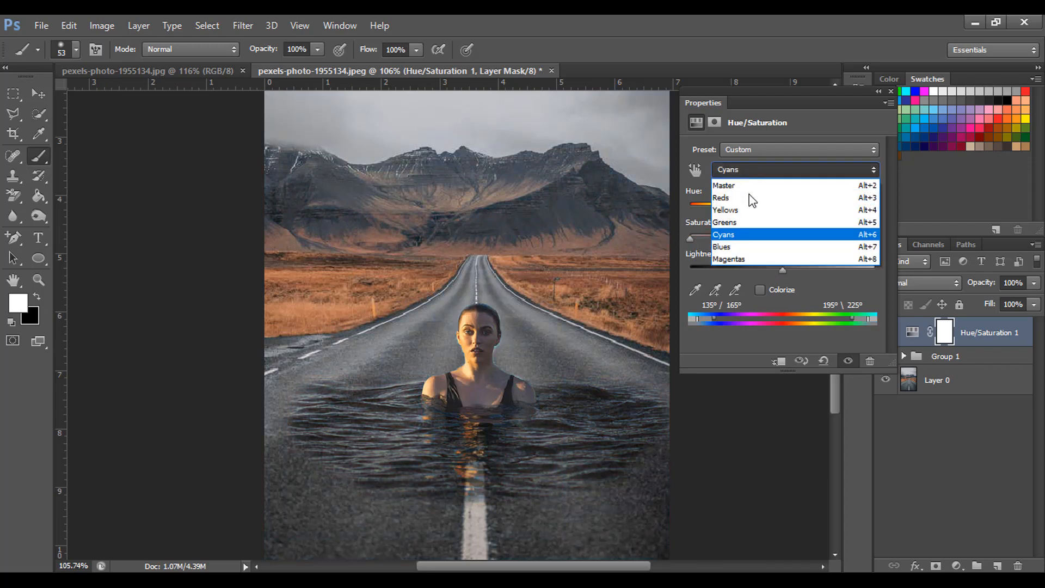
{"action": "left_click", "coordinate": [746, 248]}
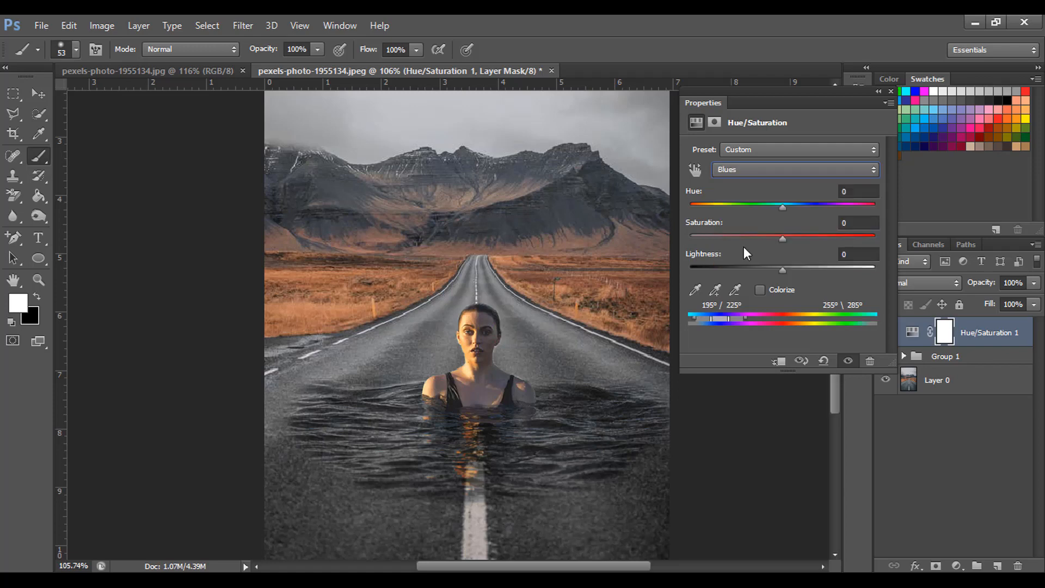
{"action": "left_click_drag", "start_coordinate": [783, 239], "coordinate": [690, 237]}
{"action": "left_click", "coordinate": [891, 91]}
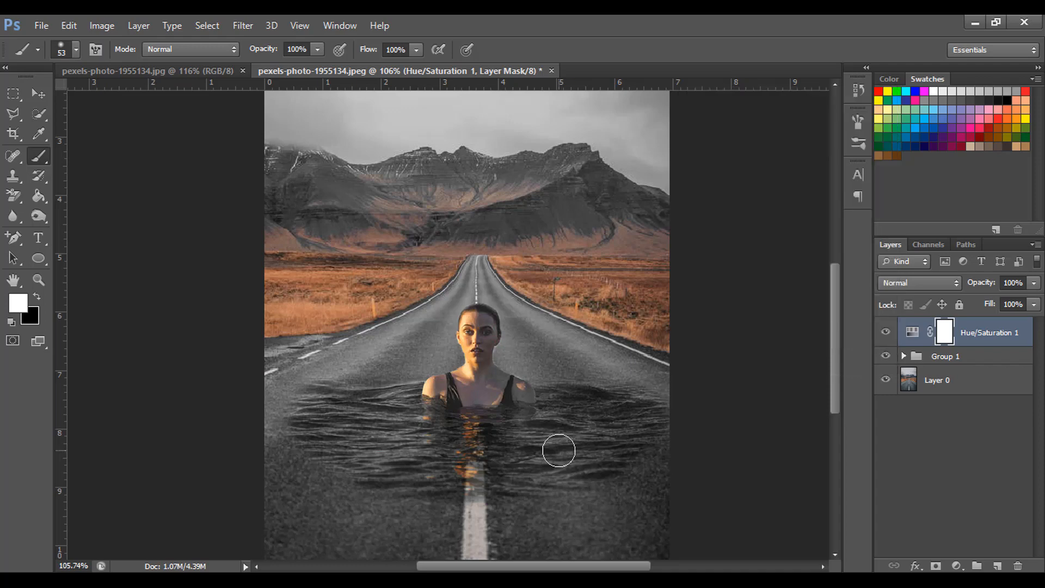
- Add a Gradient Overlay effect to the road photo layer, Layer 0, with the Soft Light blend mode
{"action": "scroll", "coordinate": [558, 450], "scroll_direction": "down", "scroll_amount": 1}
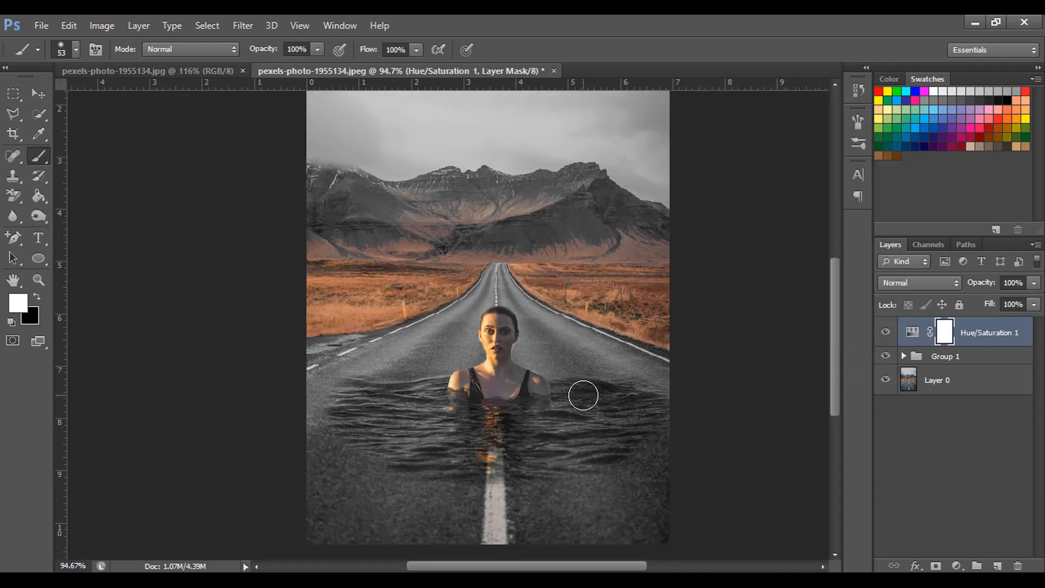
{"action": "left_click", "coordinate": [959, 388]}
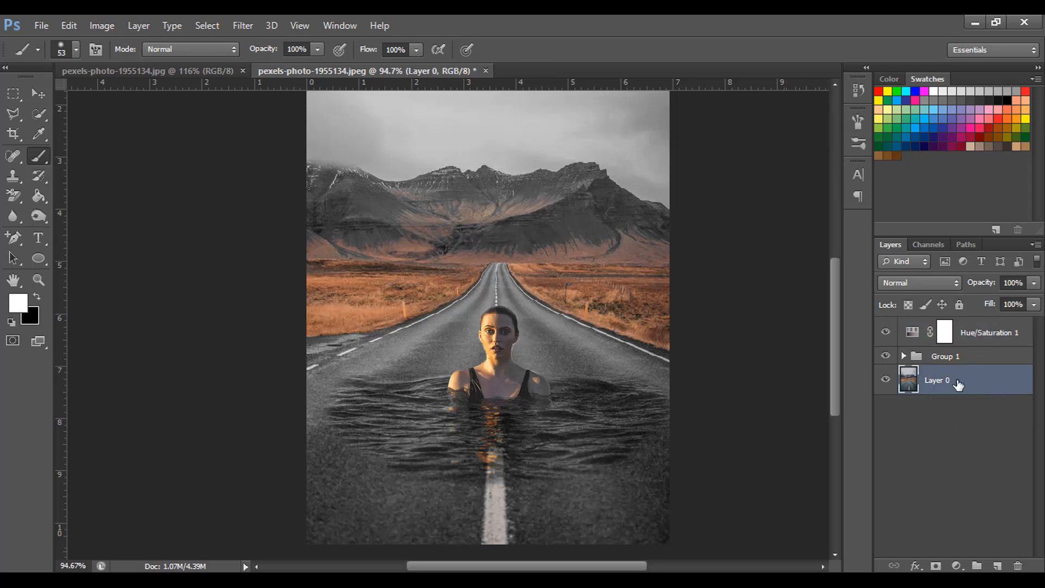
{"action": "right_click", "coordinate": [975, 387]}
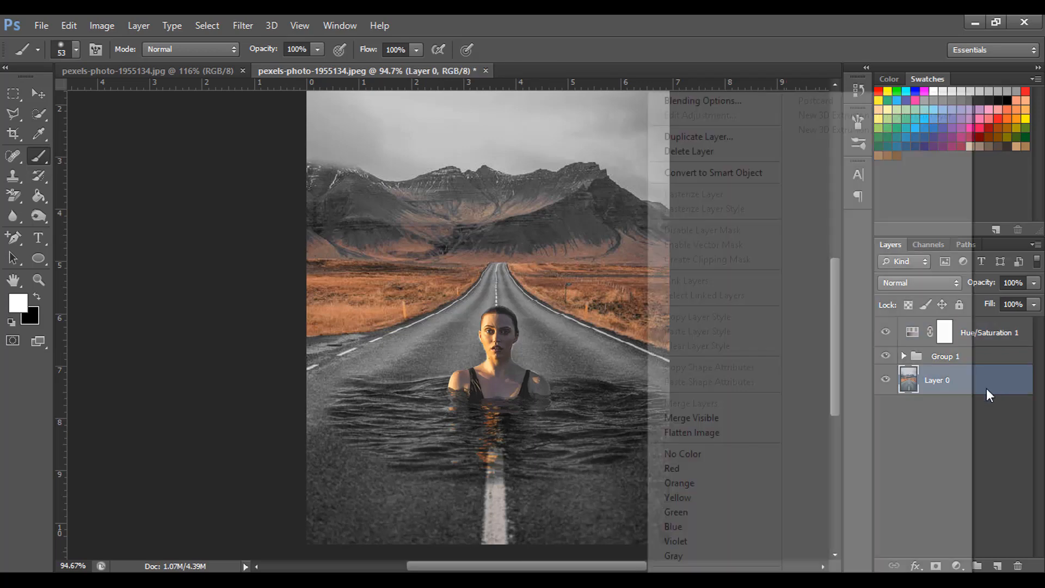
{"action": "left_click", "coordinate": [713, 103]}
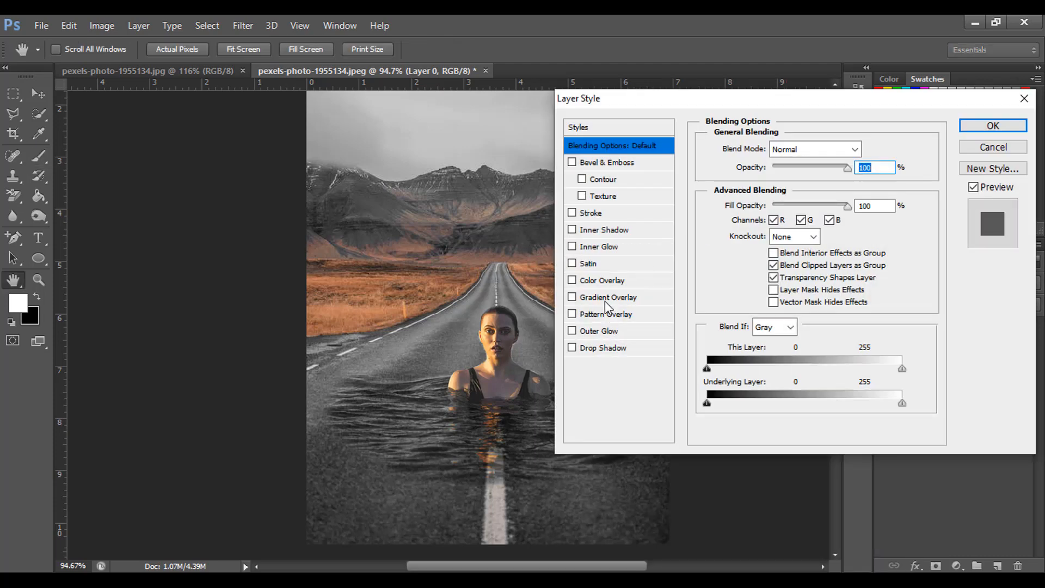
{"action": "left_click", "coordinate": [605, 299]}
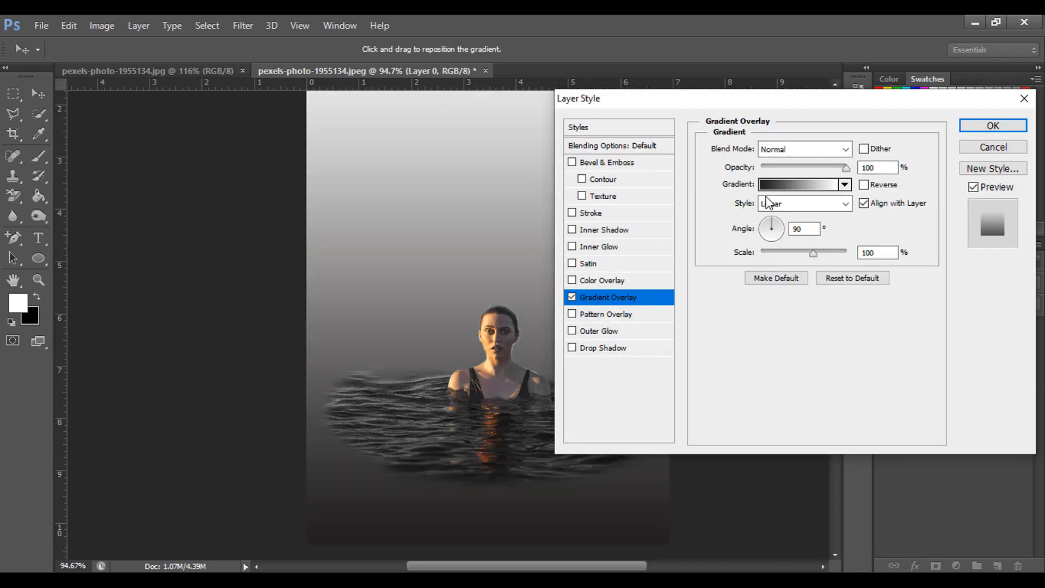
{"action": "left_click", "coordinate": [825, 150]}
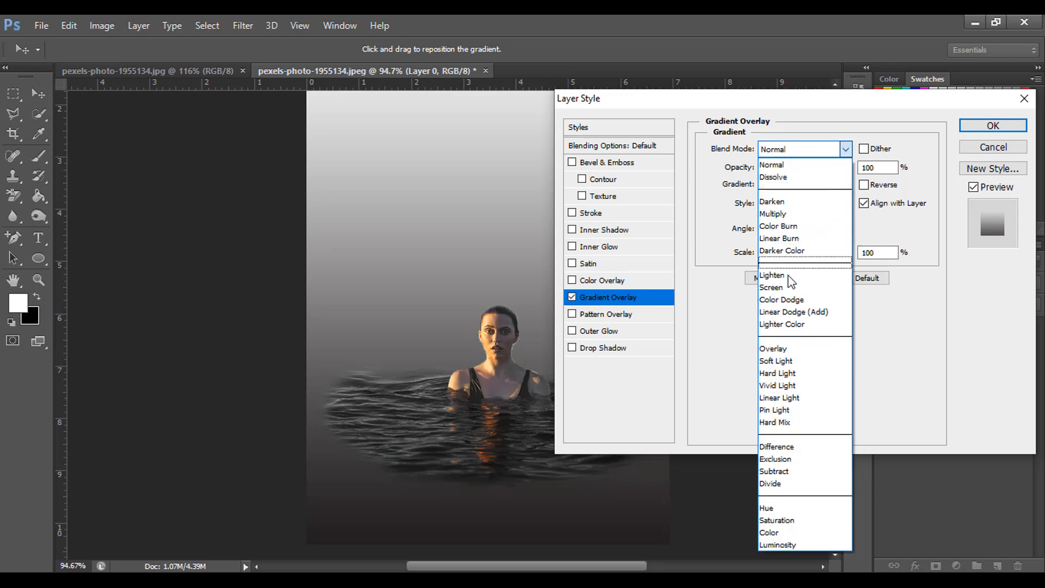
{"action": "left_click", "coordinate": [797, 361]}
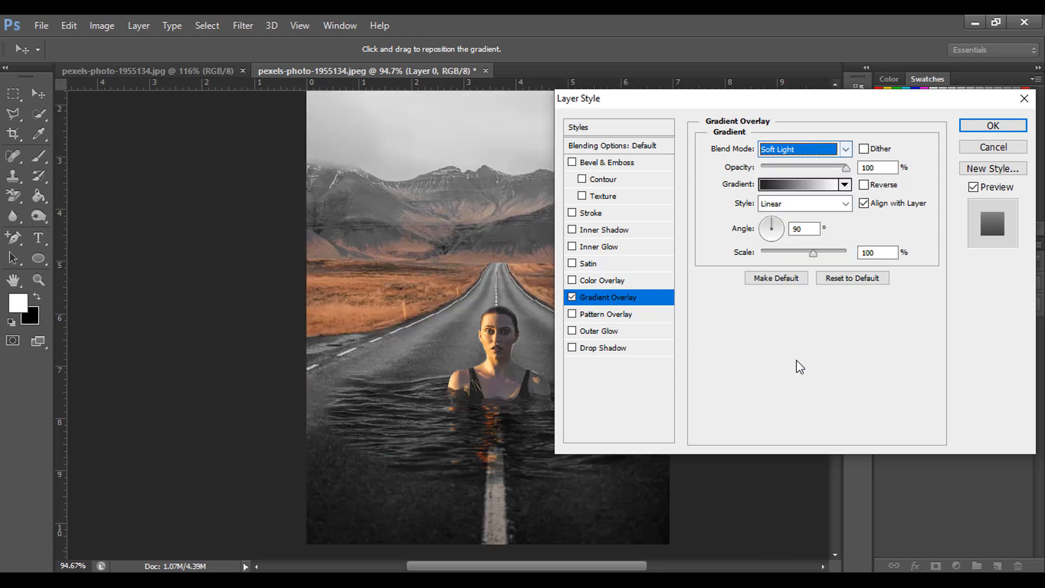
- Try the Foreground to Background preset, and set the overlay's gradient to the Black, White preset
{"action": "left_click", "coordinate": [799, 186]}
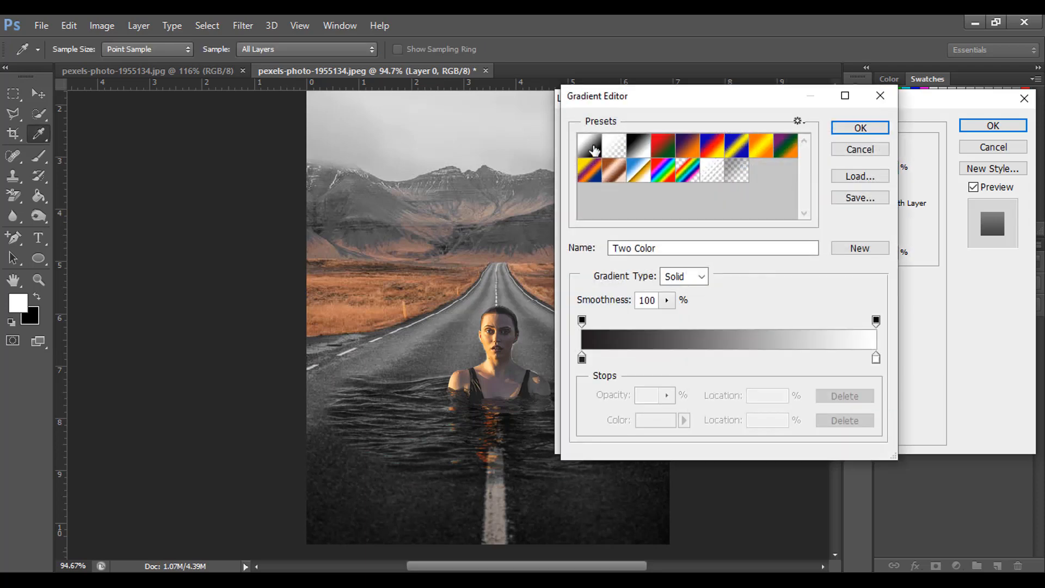
{"action": "left_click", "coordinate": [591, 146]}
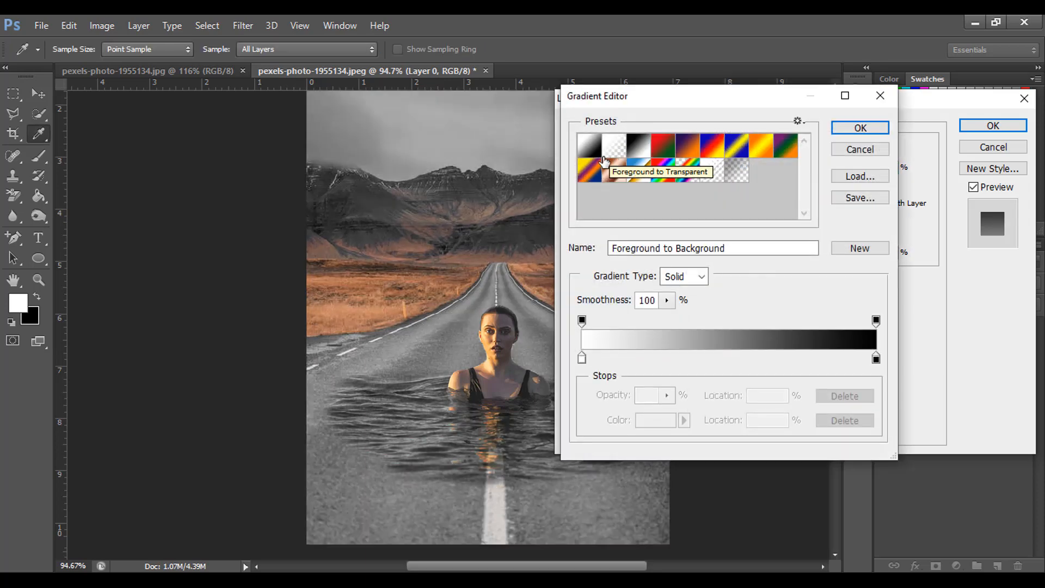
{"action": "left_click", "coordinate": [639, 150]}
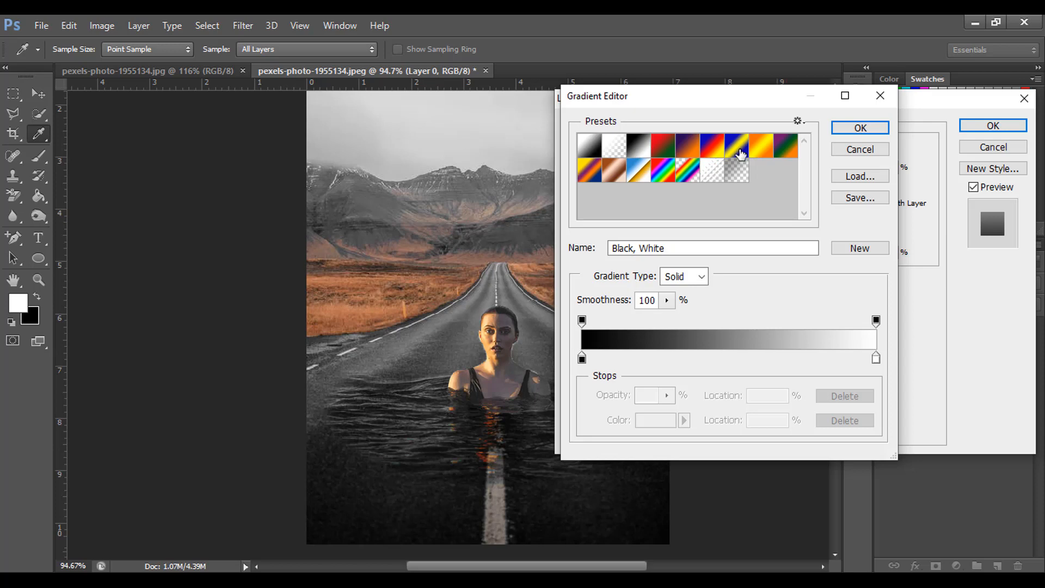
{"action": "left_click", "coordinate": [859, 129]}
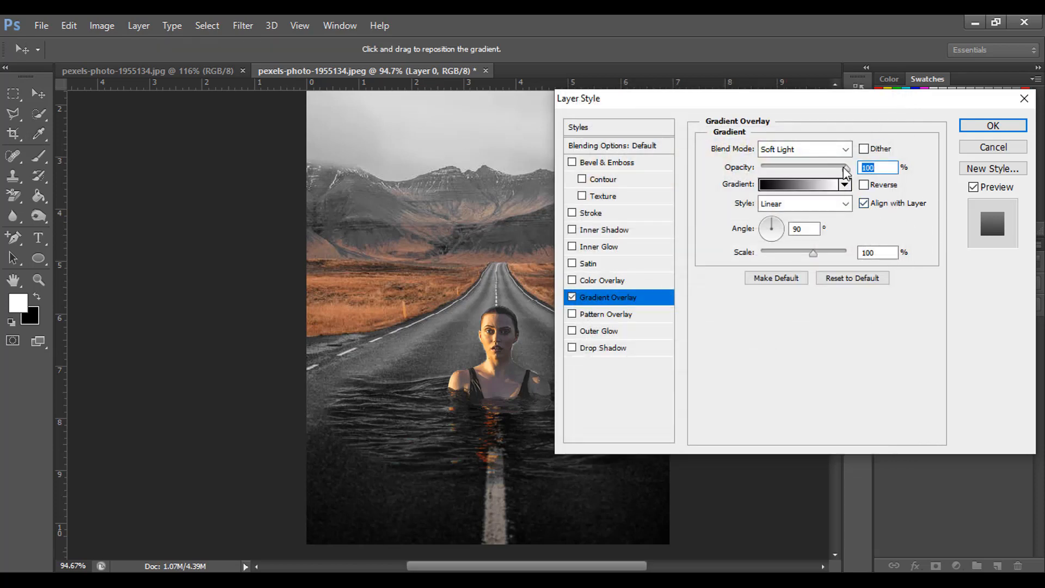
- Set the gradient overlay to 31% opacity, Radial style, reversed, at 150% scale, and apply the layer style
{"action": "left_click_drag", "start_coordinate": [846, 168], "coordinate": [790, 172]}
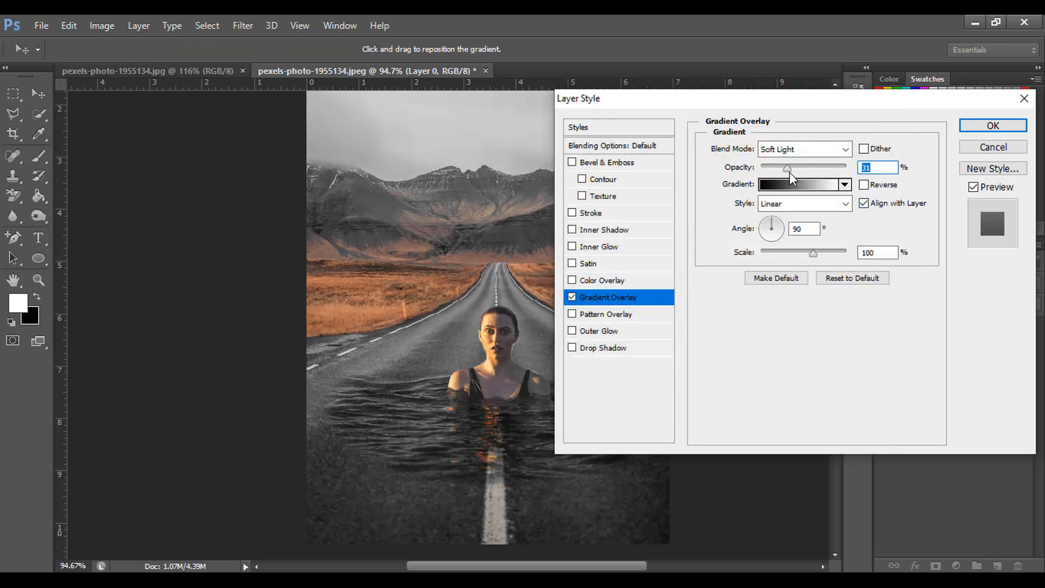
{"action": "left_click", "coordinate": [803, 204]}
{"action": "left_click", "coordinate": [782, 232]}
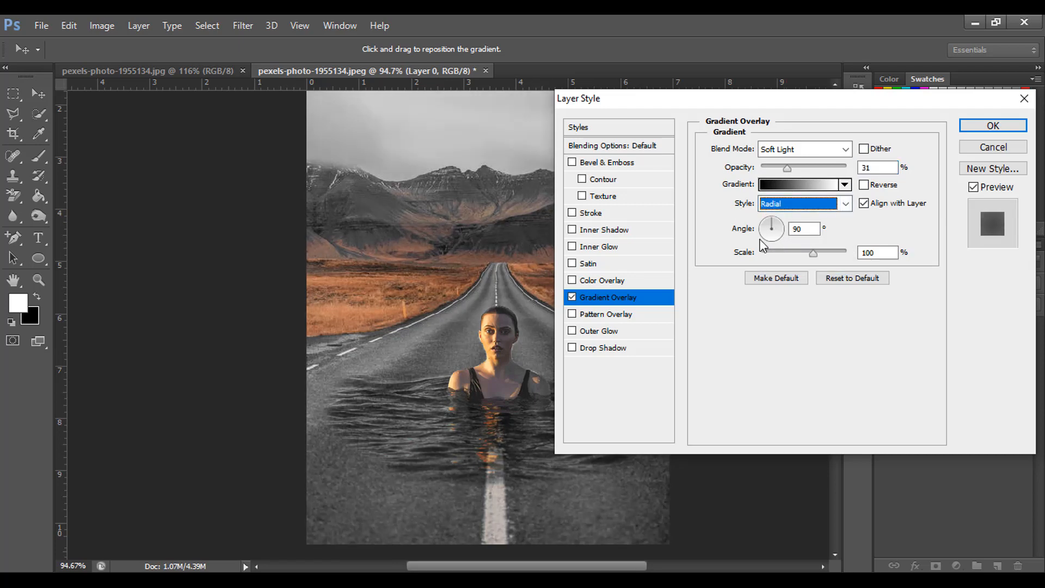
{"action": "left_click", "coordinate": [864, 185]}
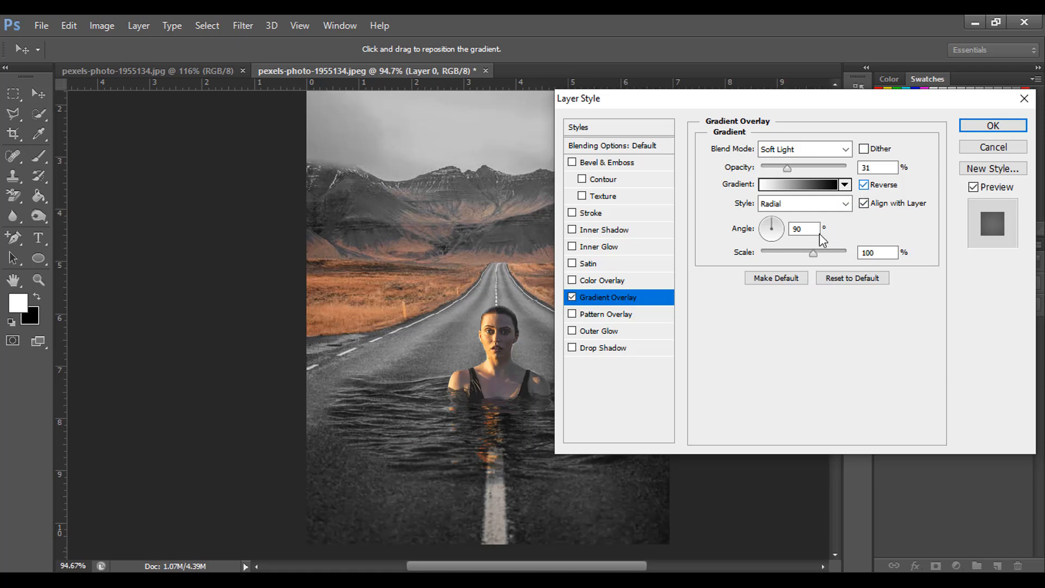
{"action": "left_click_drag", "start_coordinate": [813, 252], "coordinate": [856, 255]}
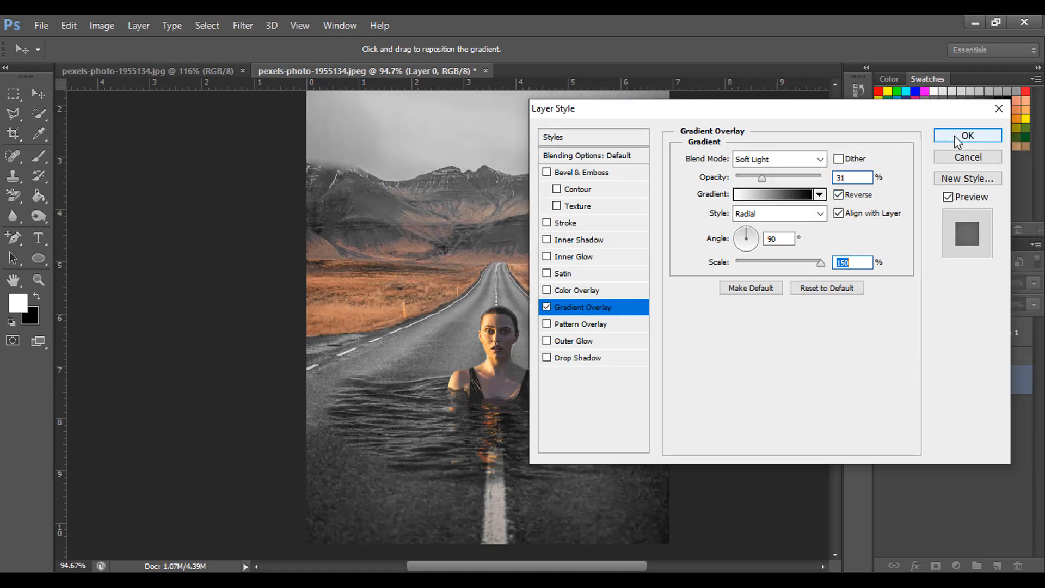
{"action": "left_click", "coordinate": [967, 136]}
{"action": "key", "text": "b"}
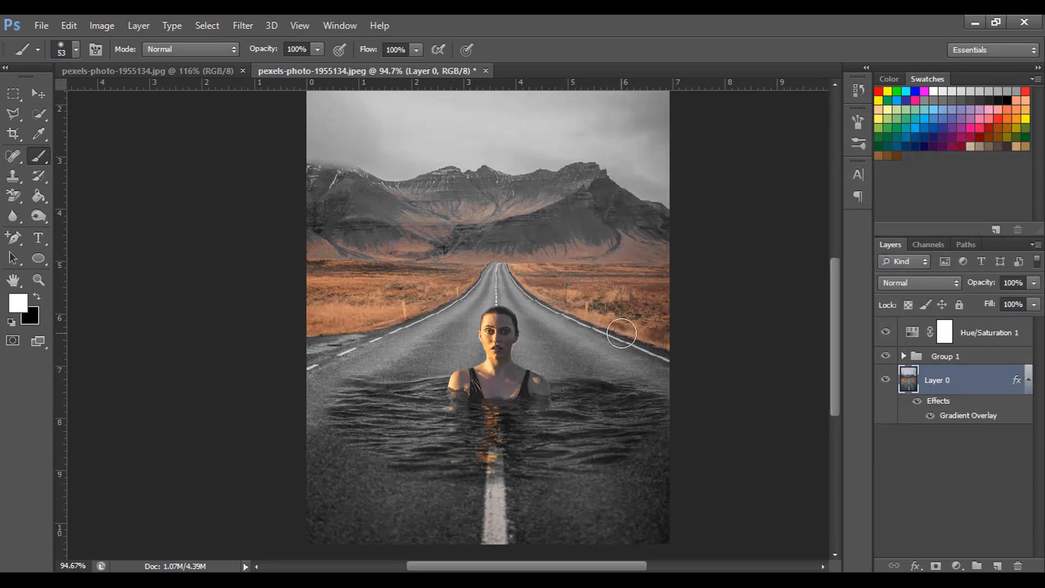
{"action": "scroll", "coordinate": [619, 373], "scroll_direction": "up", "scroll_amount": 2}
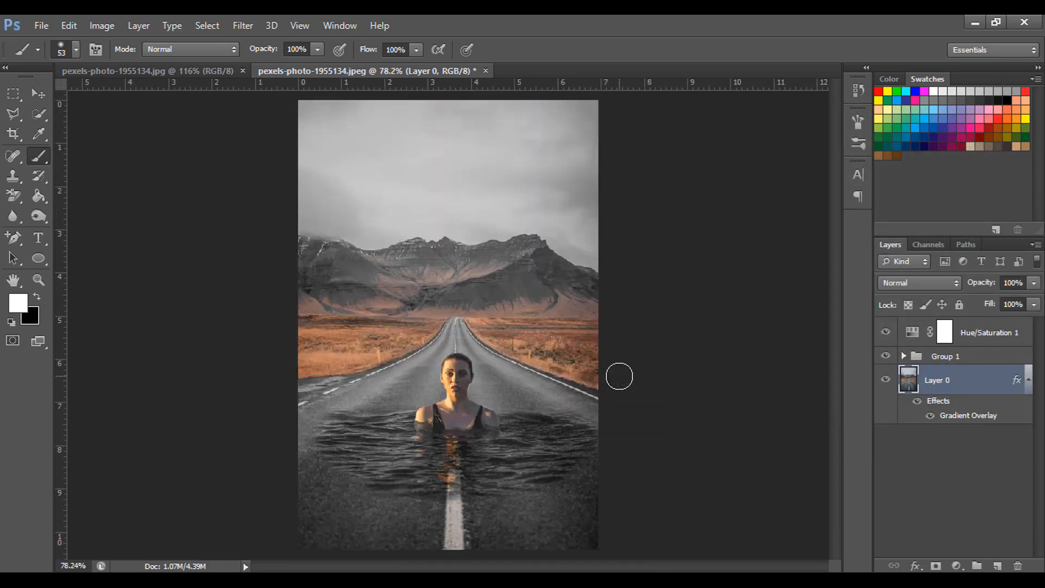
{"action": "scroll", "coordinate": [619, 376], "scroll_direction": "right", "scroll_amount": 3}
{"action": "scroll", "coordinate": [619, 376], "scroll_direction": "up", "scroll_amount": 1}
{"action": "scroll", "coordinate": [532, 402], "scroll_direction": "left", "scroll_amount": 2}
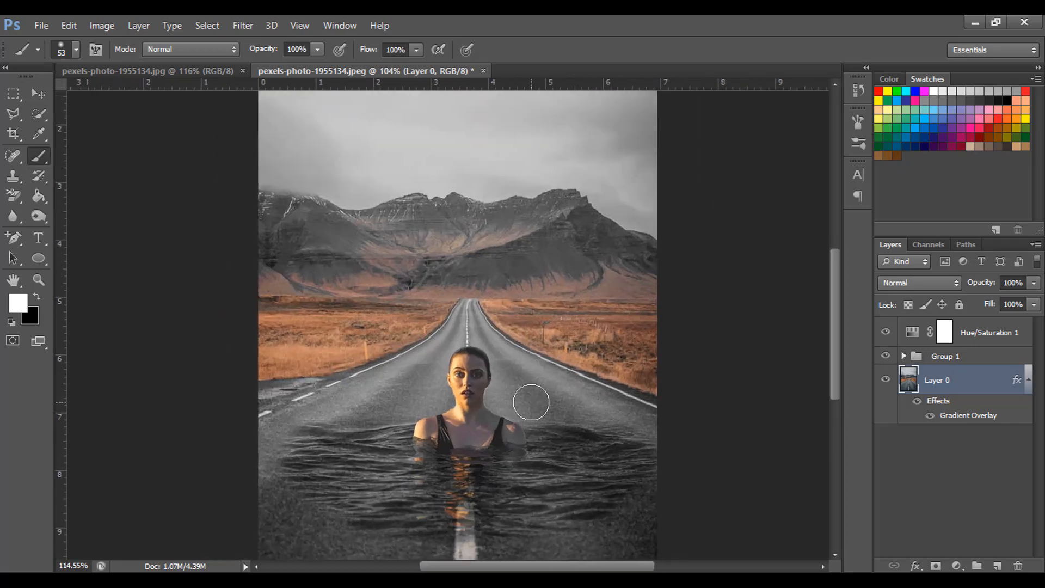
{"action": "scroll", "coordinate": [532, 401], "scroll_direction": "up", "scroll_amount": 2}
{"action": "scroll", "coordinate": [532, 401], "scroll_direction": "left", "scroll_amount": 1}
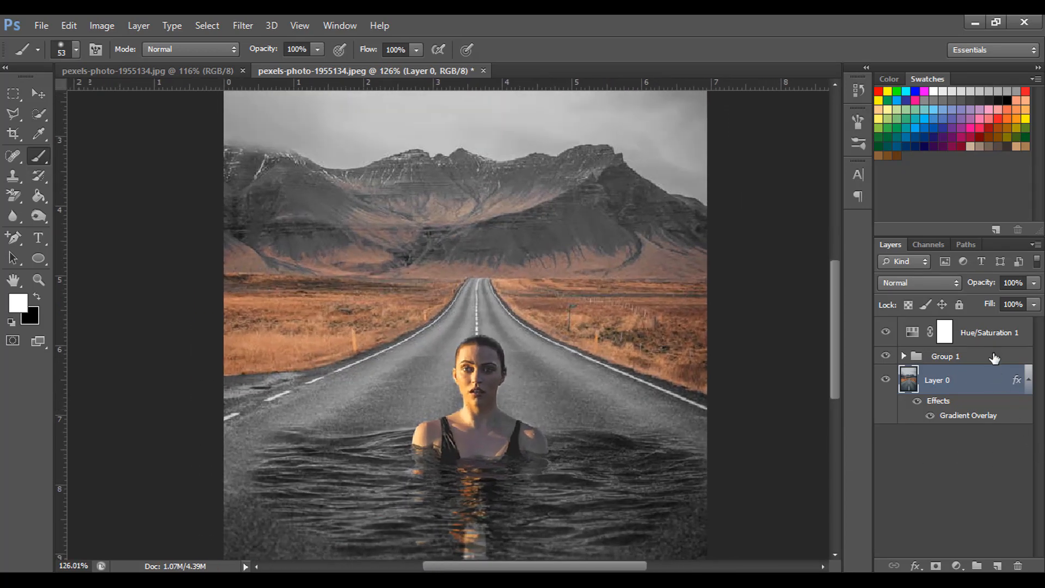
- Create a new layer above the Hue/Saturation adjustment and fill it with black using the Paint Bucket
{"action": "left_click", "coordinate": [980, 332]}
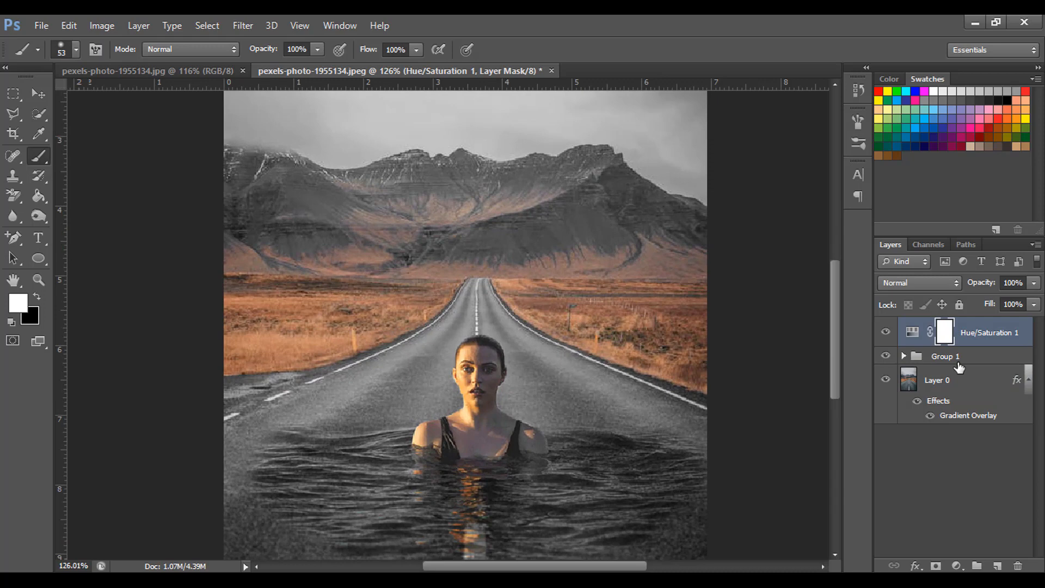
{"action": "left_click", "coordinate": [1003, 566]}
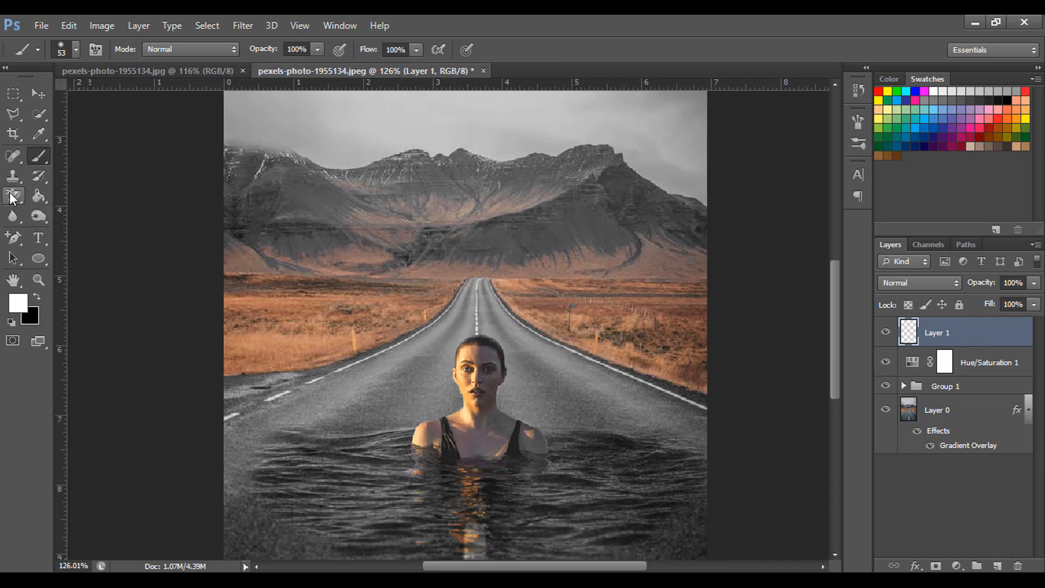
{"action": "left_click", "coordinate": [36, 201]}
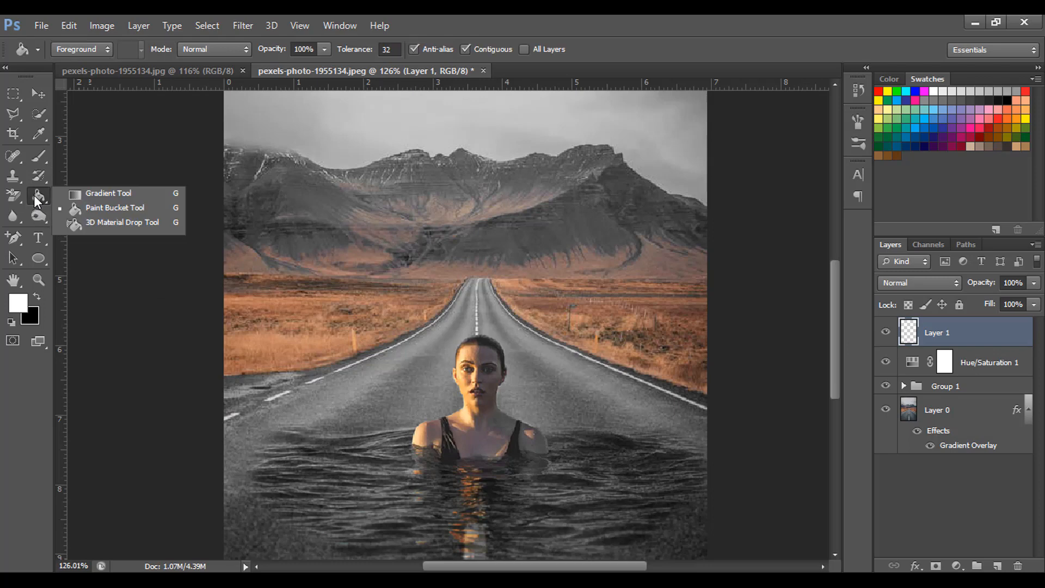
{"action": "left_click", "coordinate": [111, 206]}
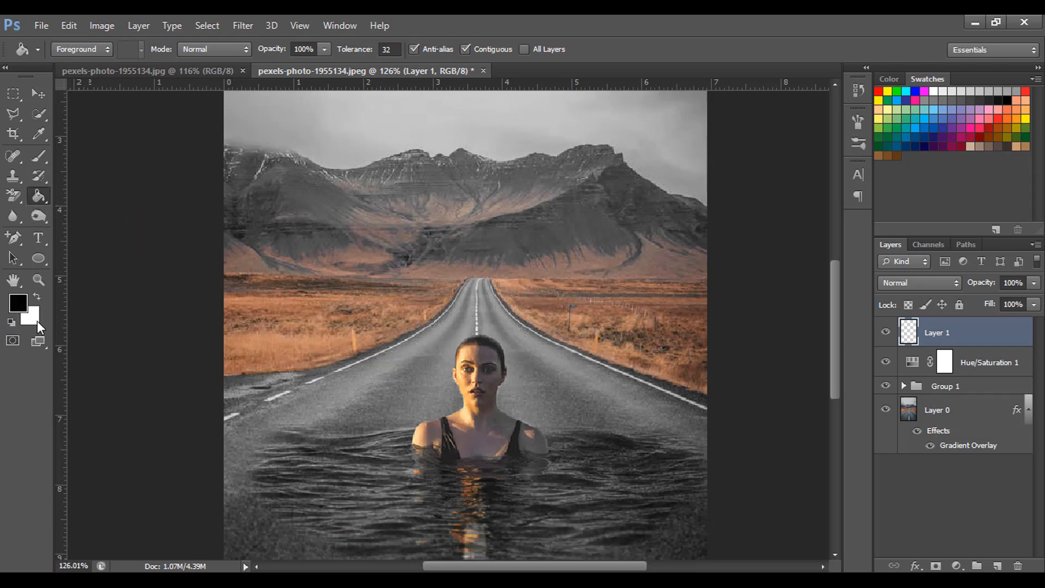
{"action": "left_click", "coordinate": [506, 276]}
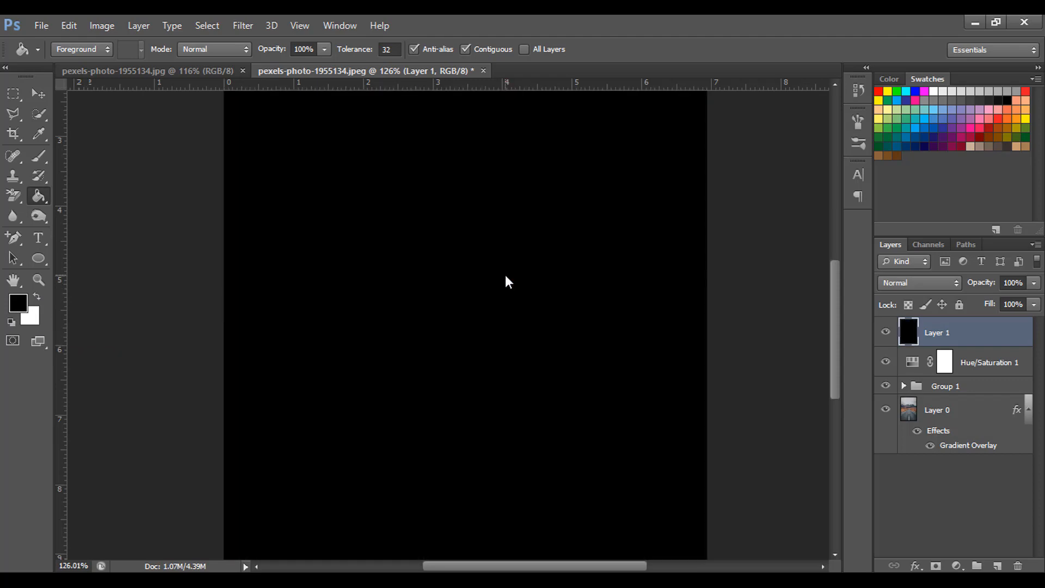
- Render a lens flare on the black layer with the 105mm Prime lens type at 100% brightness
{"action": "left_click", "coordinate": [239, 27]}
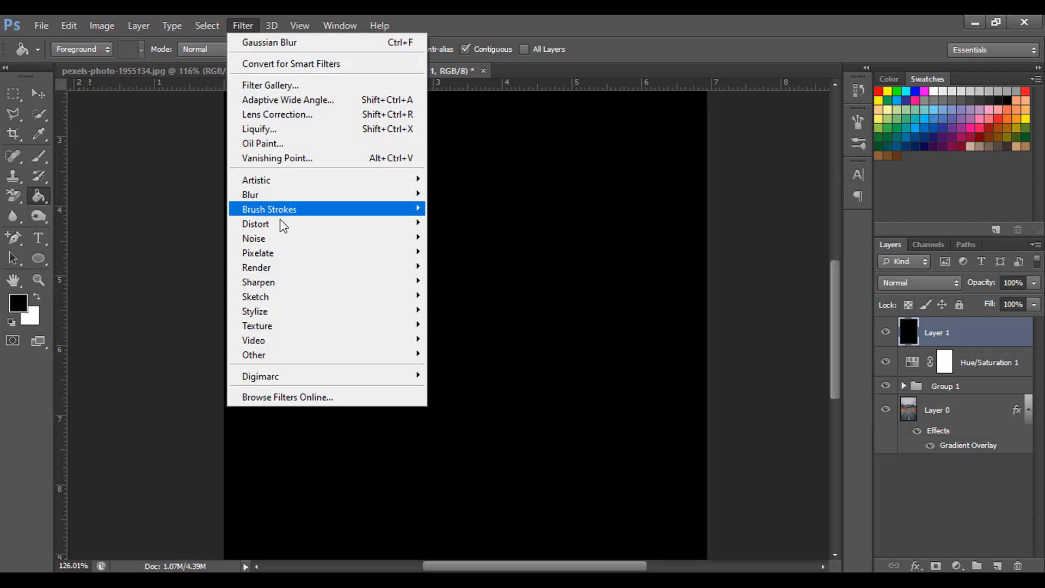
{"action": "mouse_move", "coordinate": [294, 269]}
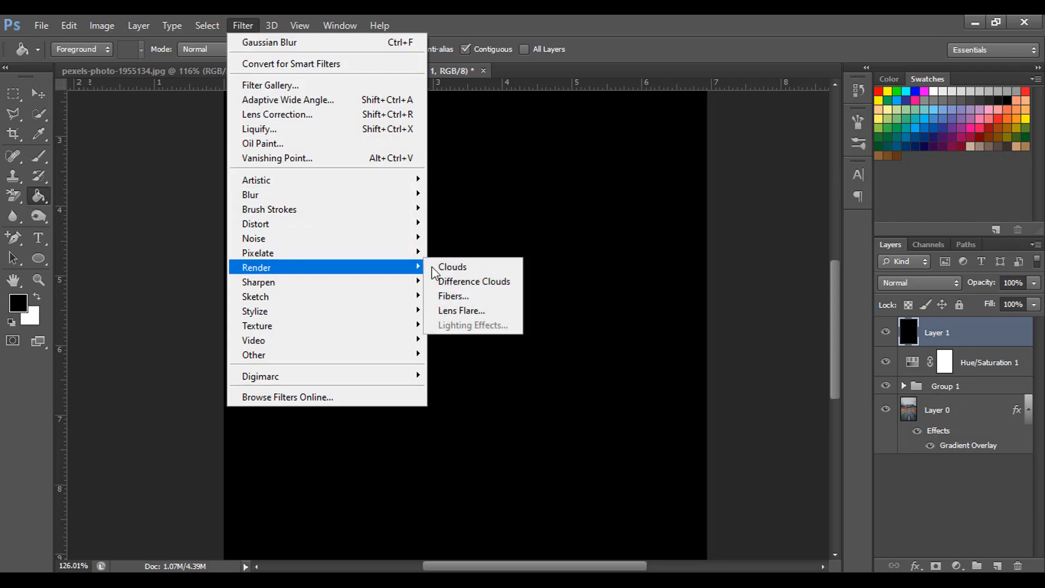
{"action": "left_click", "coordinate": [452, 313]}
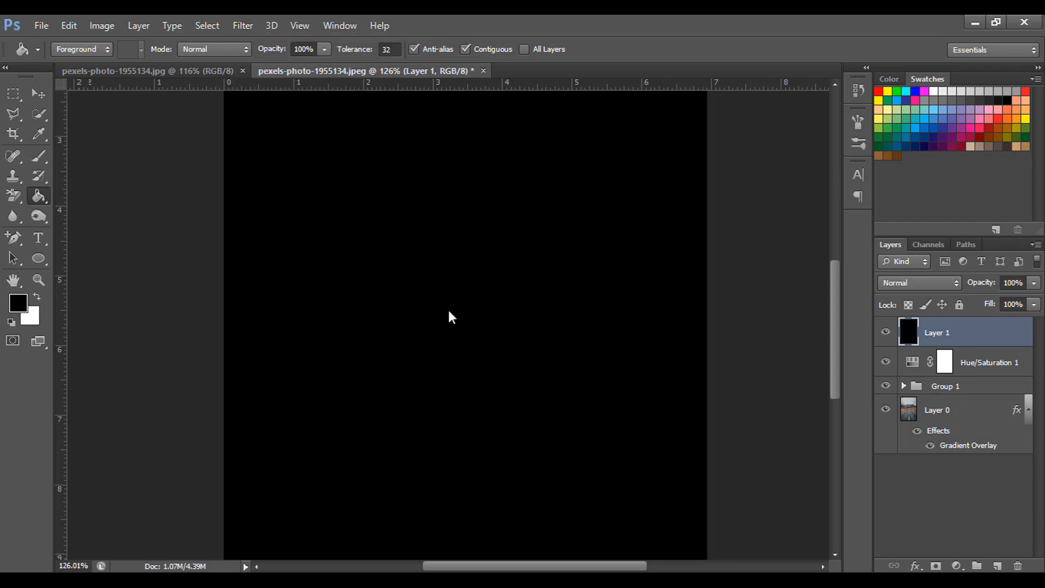
{"action": "left_click", "coordinate": [621, 385]}
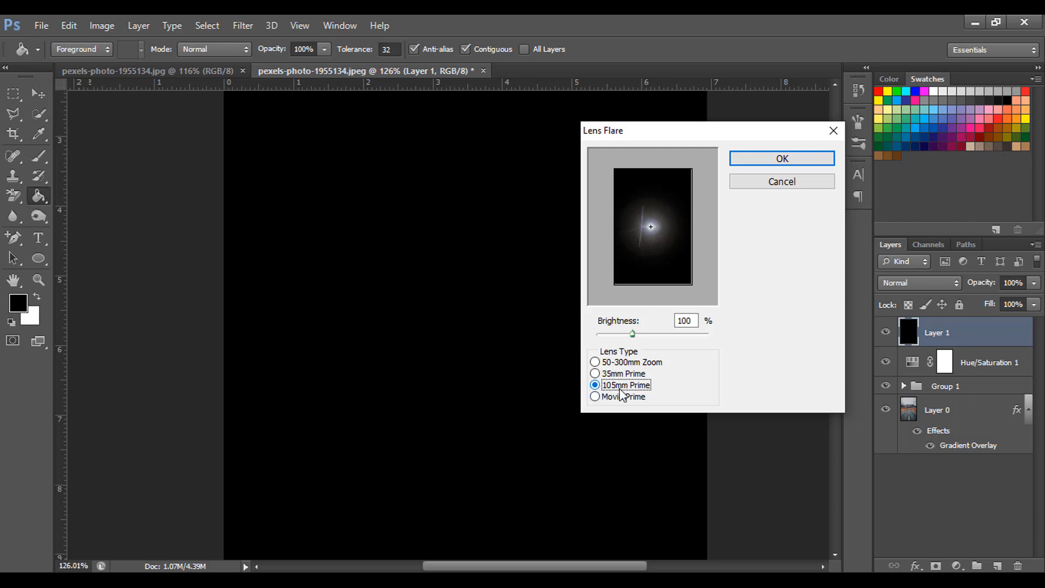
{"action": "left_click", "coordinate": [762, 159]}
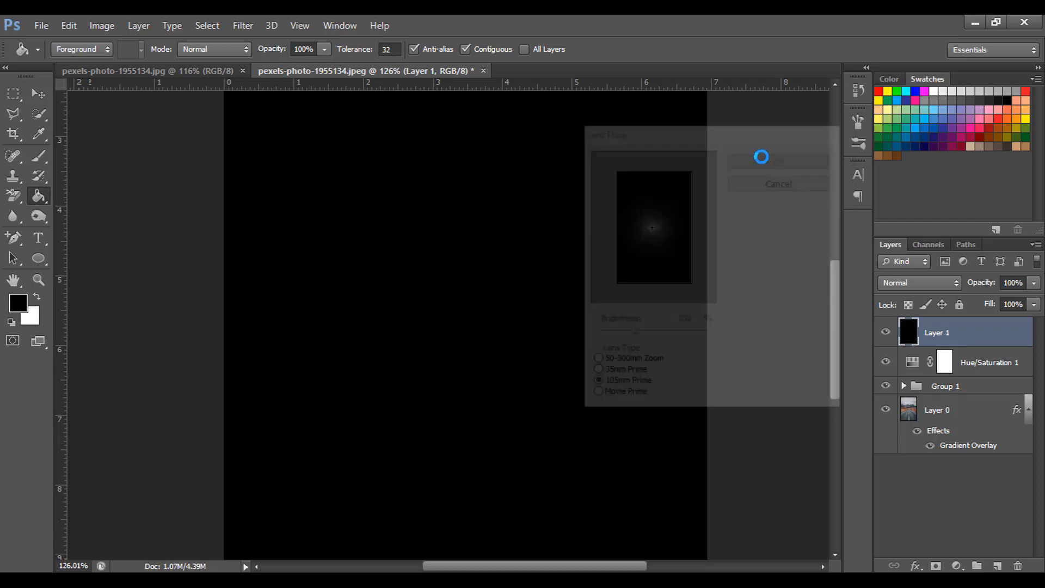
- Apply a Gaussian Blur with a 4.8-pixel radius to the lens flare layer
{"action": "left_click", "coordinate": [244, 25]}
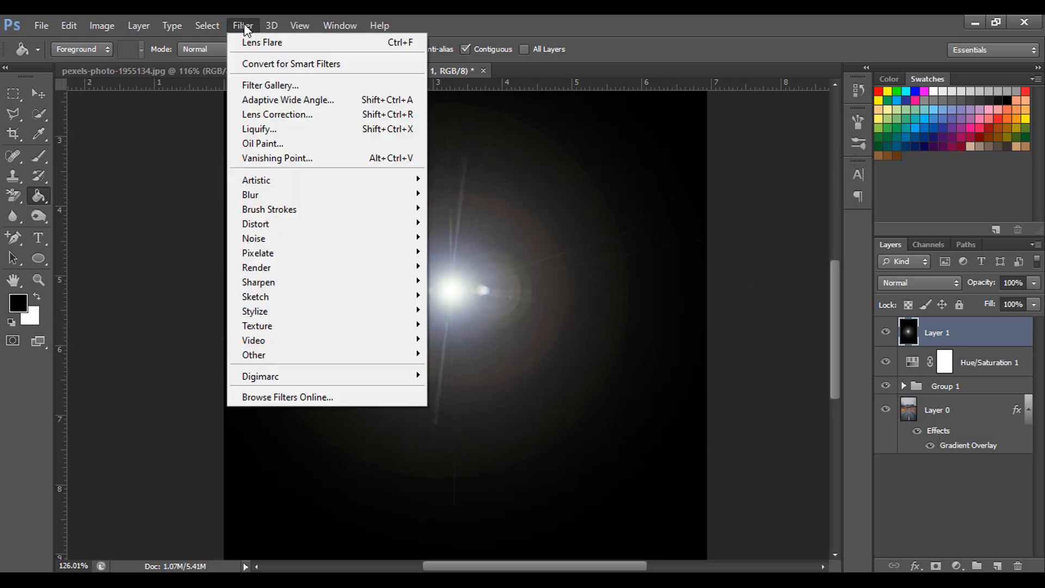
{"action": "mouse_move", "coordinate": [306, 193]}
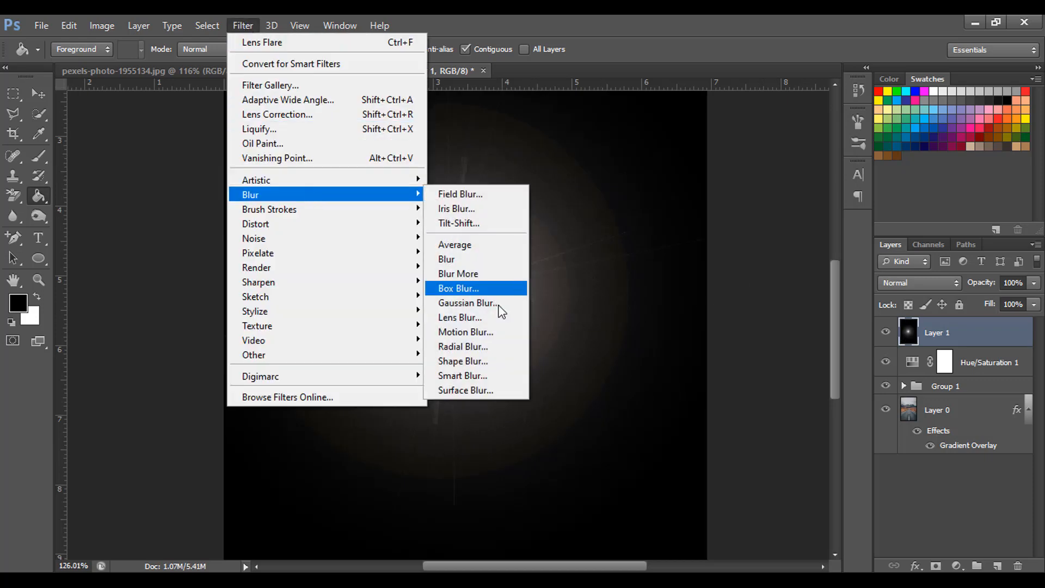
{"action": "left_click", "coordinate": [466, 302]}
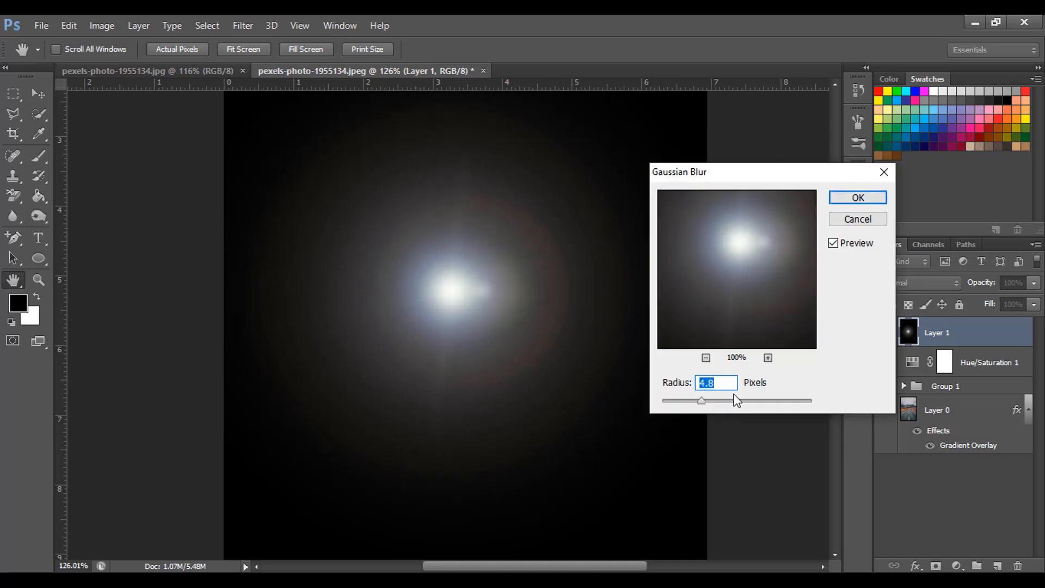
{"action": "left_click", "coordinate": [858, 197]}
{"action": "key", "text": "g"}
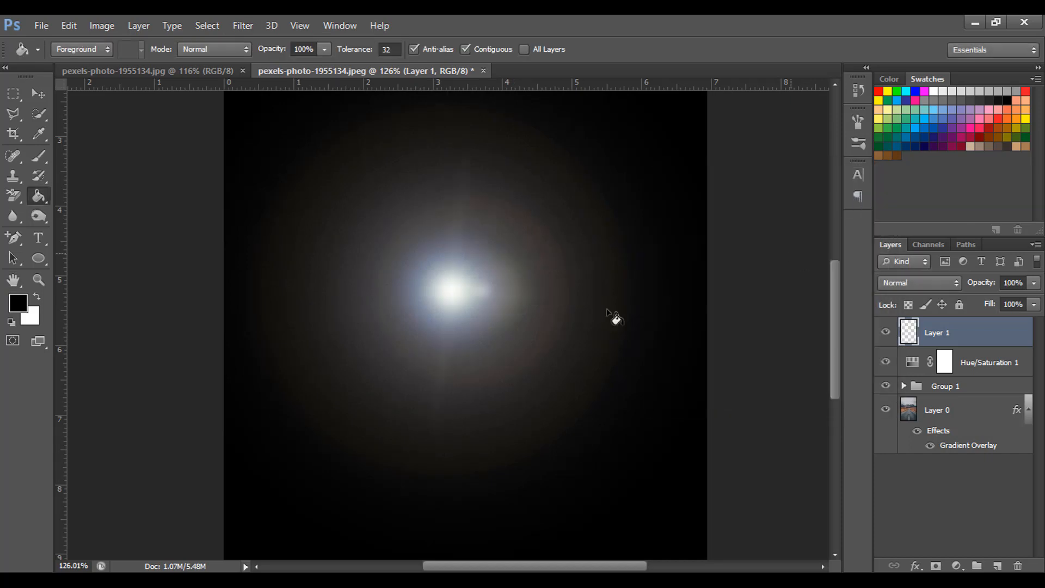
- Set the flare layer's blend mode to Screen and move the flare to the mountain slope at the photo's upper right edge
{"action": "left_click", "coordinate": [918, 285]}
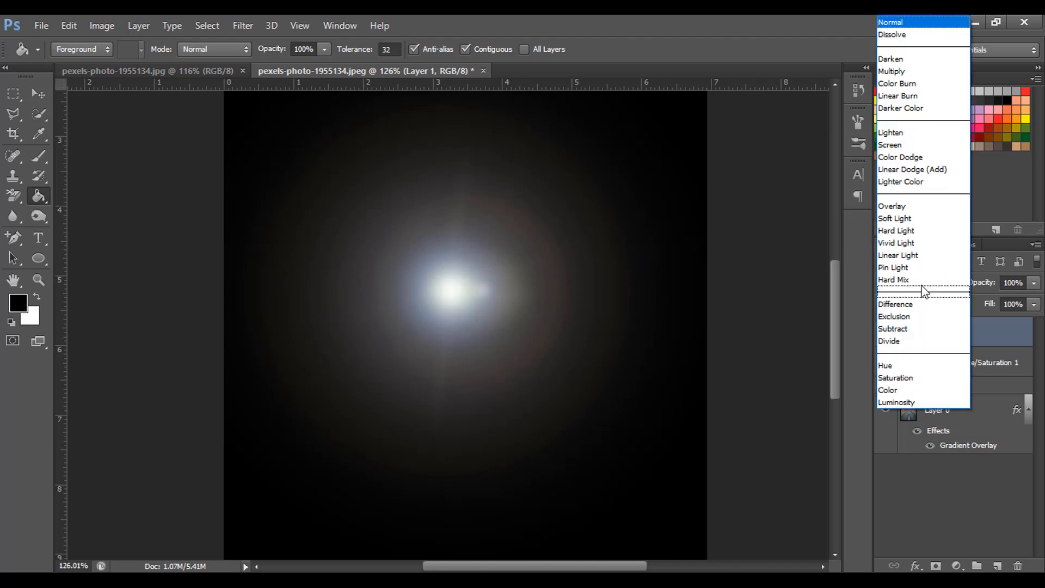
{"action": "left_click", "coordinate": [913, 144]}
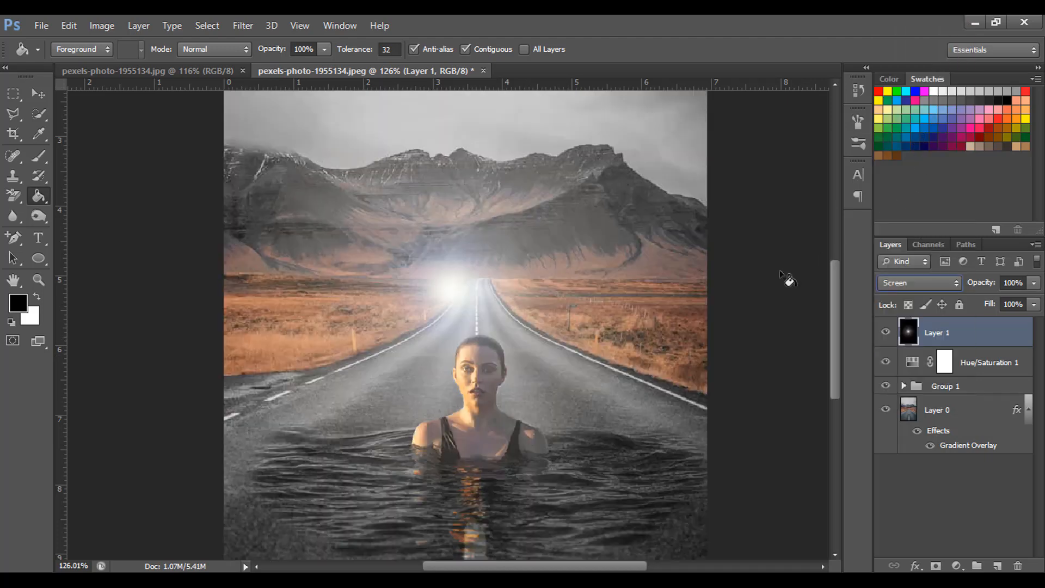
{"action": "left_click", "coordinate": [39, 92]}
{"action": "left_click_drag", "start_coordinate": [475, 293], "coordinate": [703, 186]}
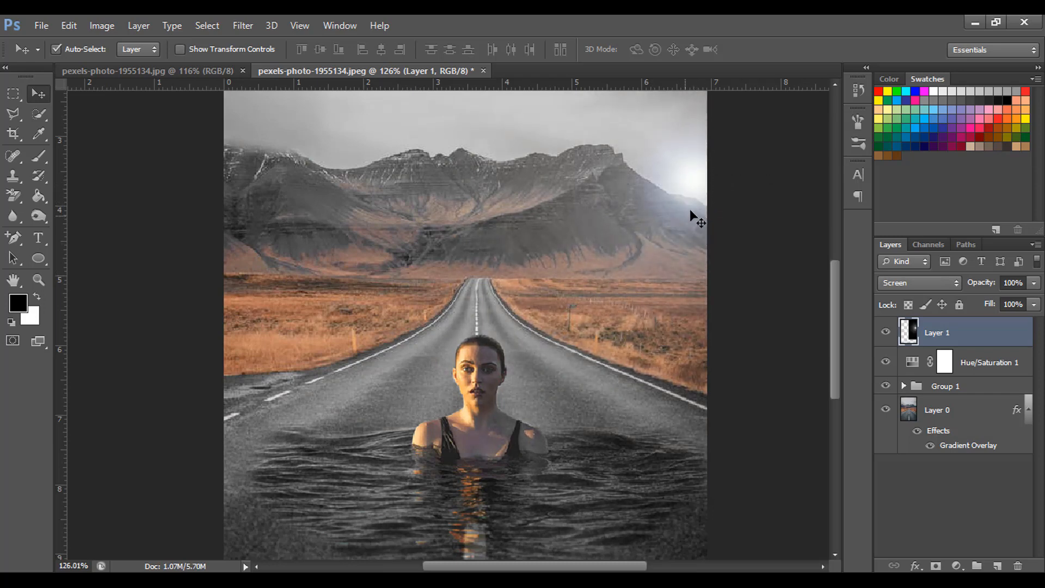
{"action": "scroll", "coordinate": [566, 403], "scroll_direction": "down", "scroll_amount": 2}
{"action": "scroll", "coordinate": [568, 403], "scroll_direction": "up", "scroll_amount": 2}
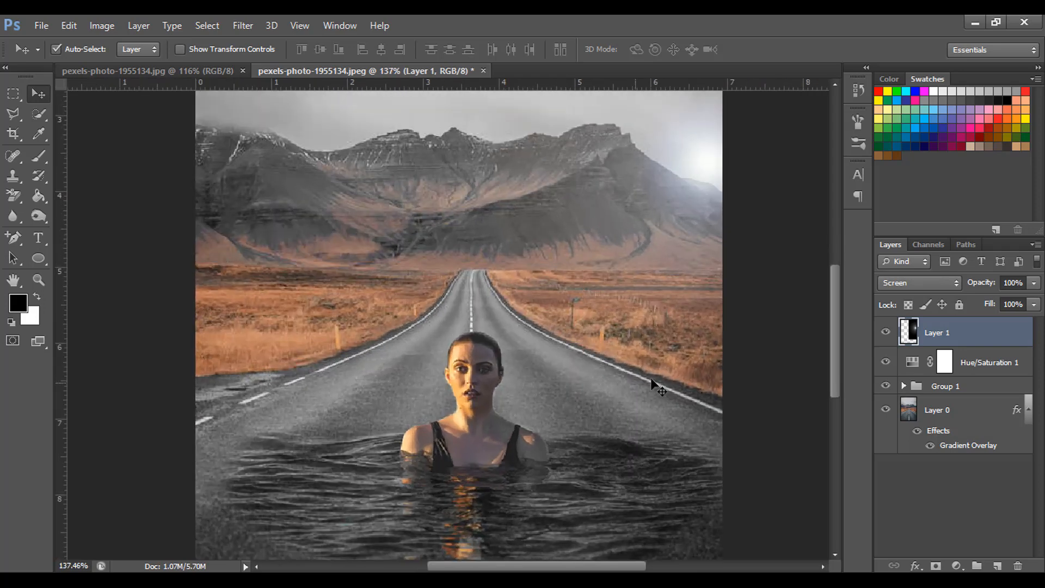